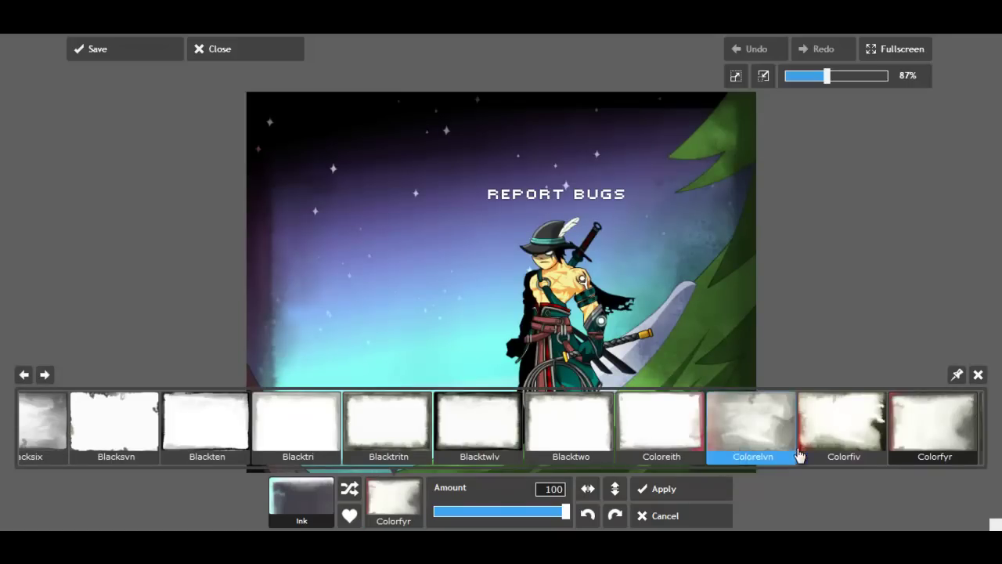
Step: Choose the Colorfyr ink border for the image, lower its amount, and apply it
click(838, 455)
click(423, 501)
click(940, 444)
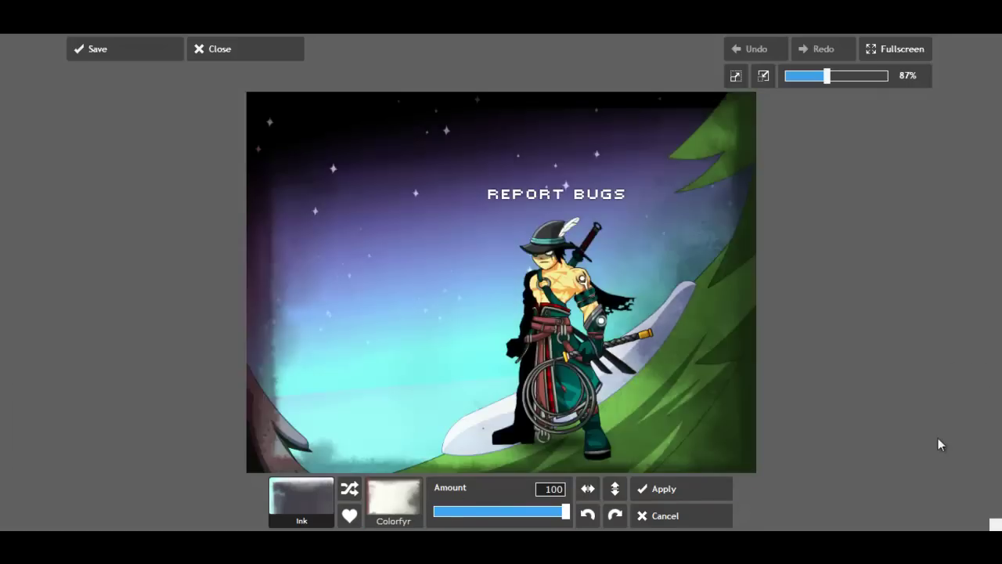
drag(566, 515, 531, 513)
click(687, 492)
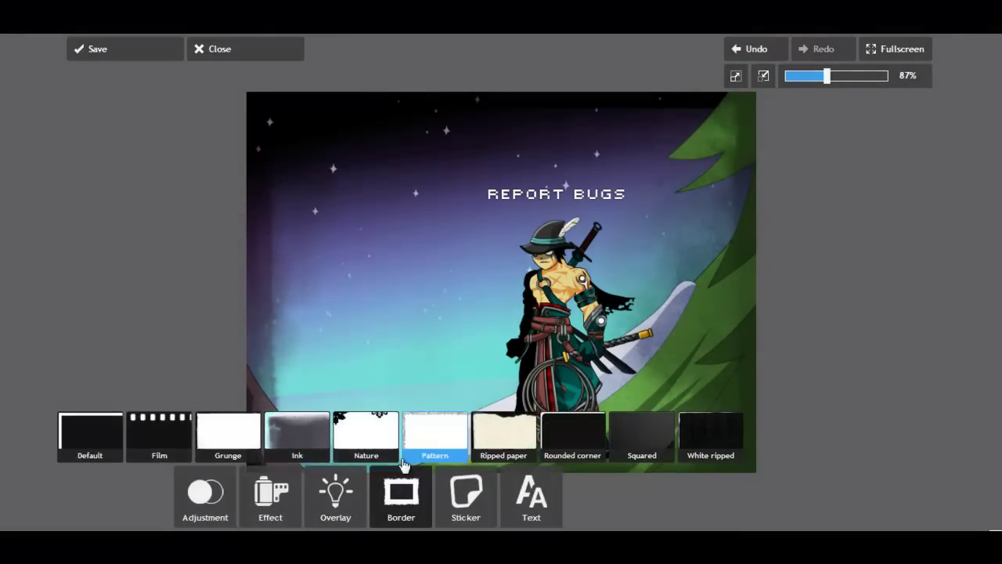
click(194, 452)
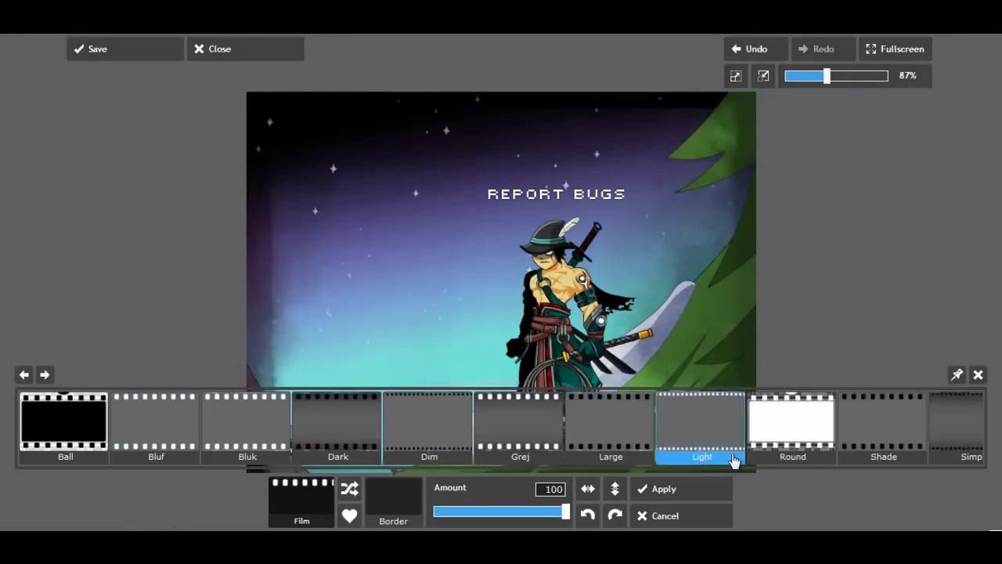
click(703, 457)
click(667, 514)
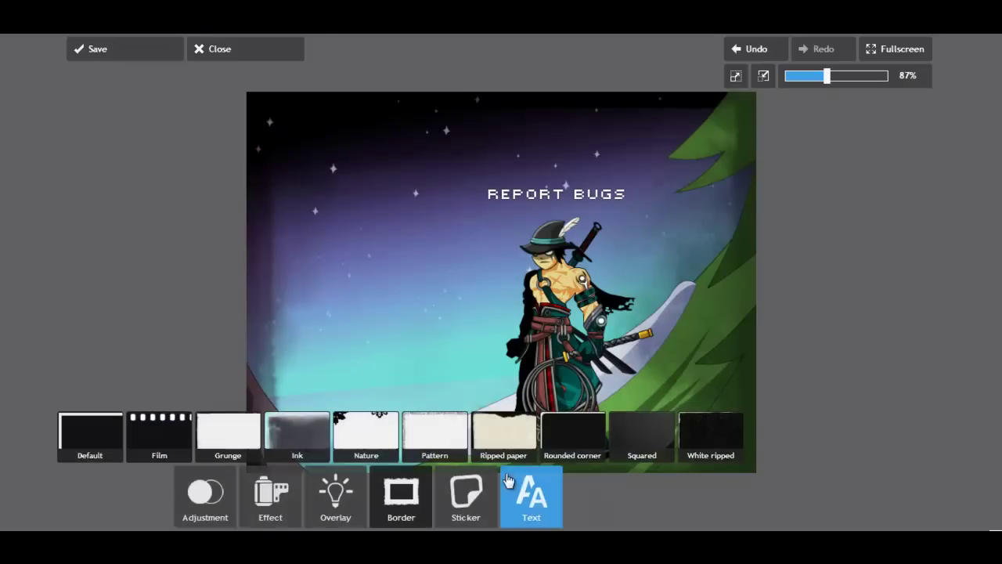
Step: Apply the Doris vintage effect to the image at amount 100
click(279, 498)
click(477, 443)
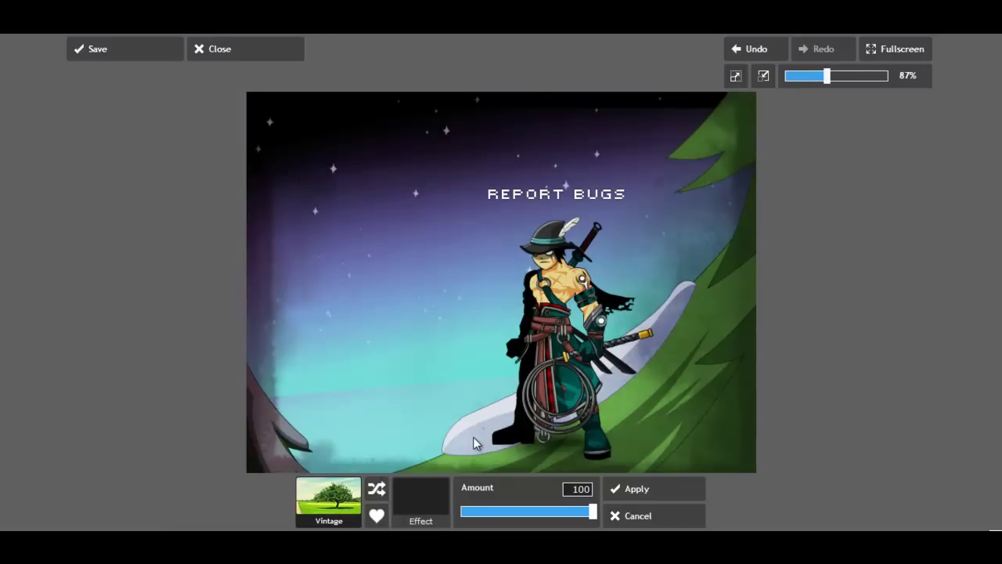
click(213, 429)
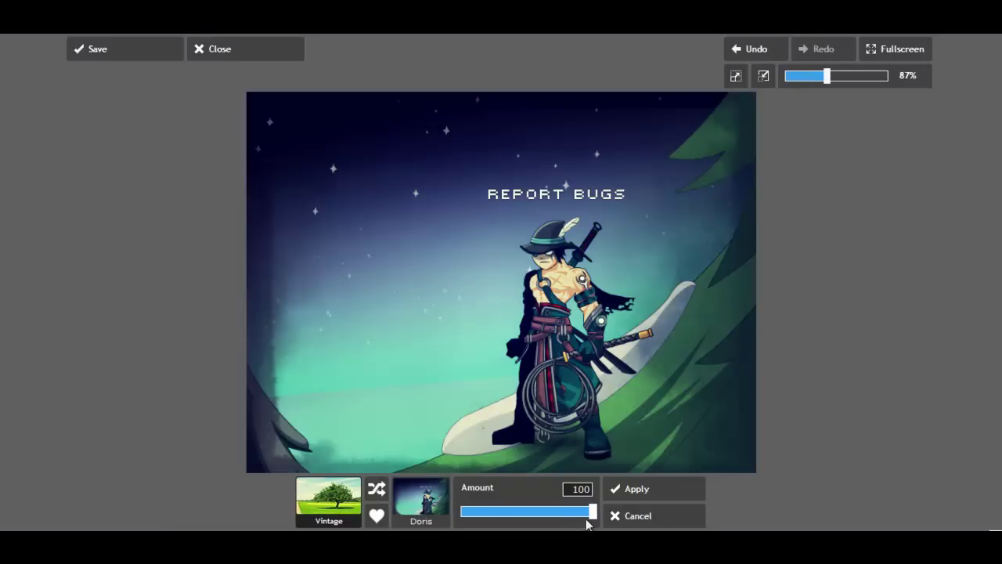
click(629, 486)
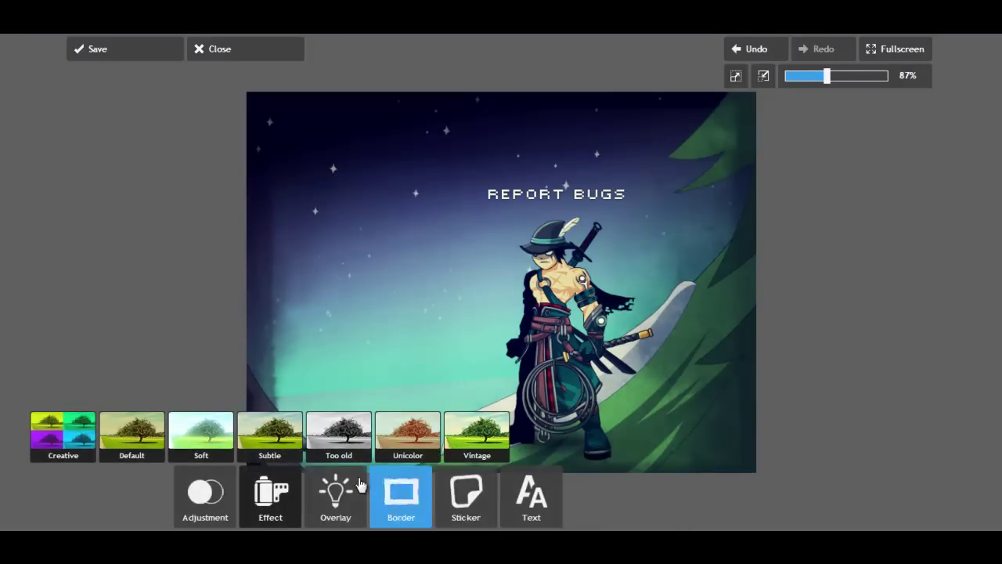
Step: Apply the Cracked grunge overlay to the image at an amount of about 28
click(343, 489)
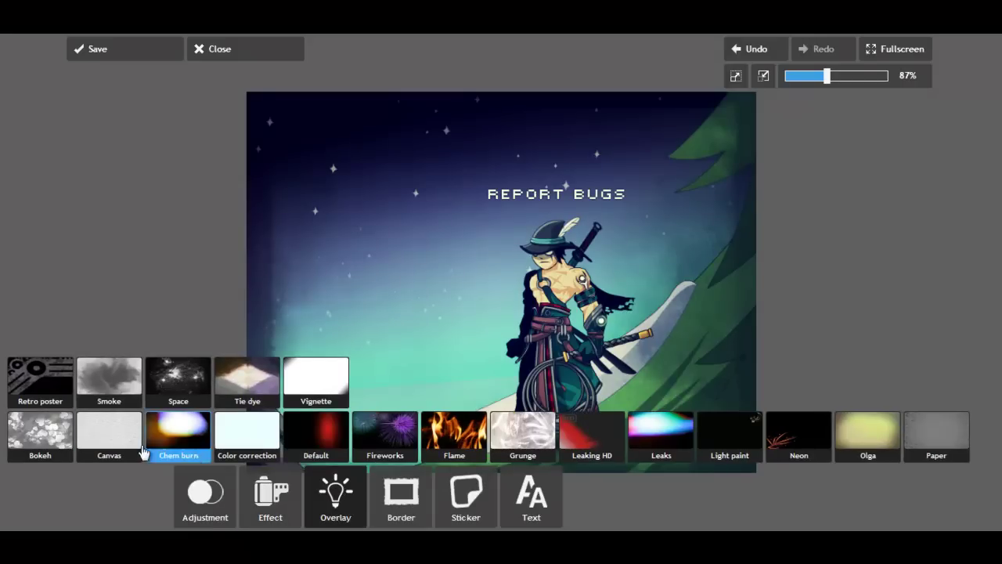
click(532, 445)
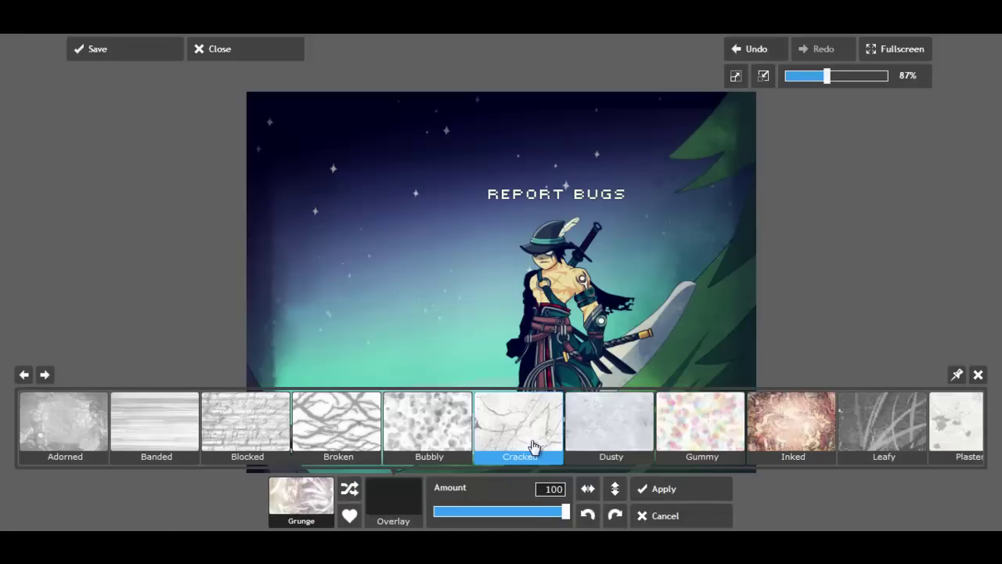
click(532, 446)
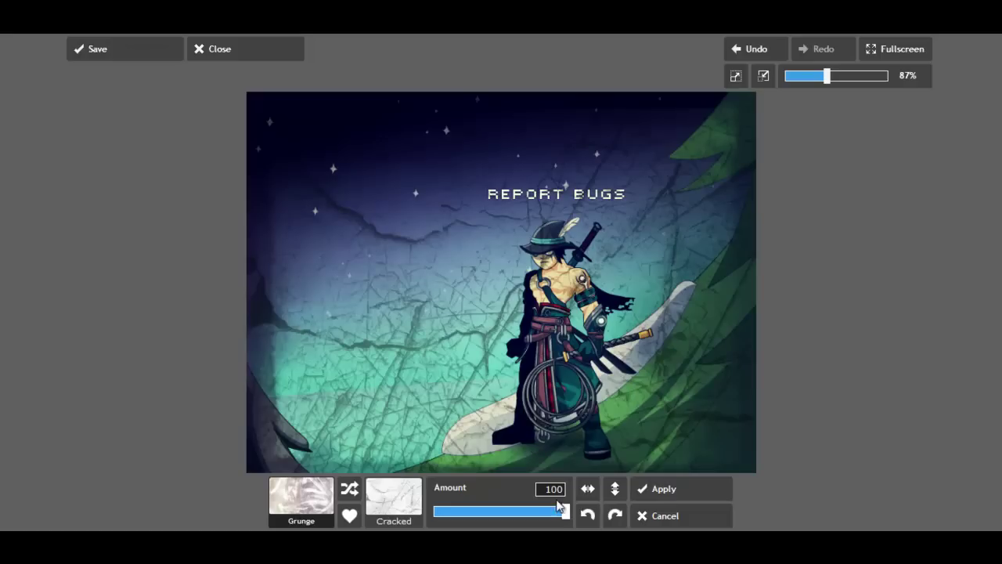
drag(560, 513, 457, 517)
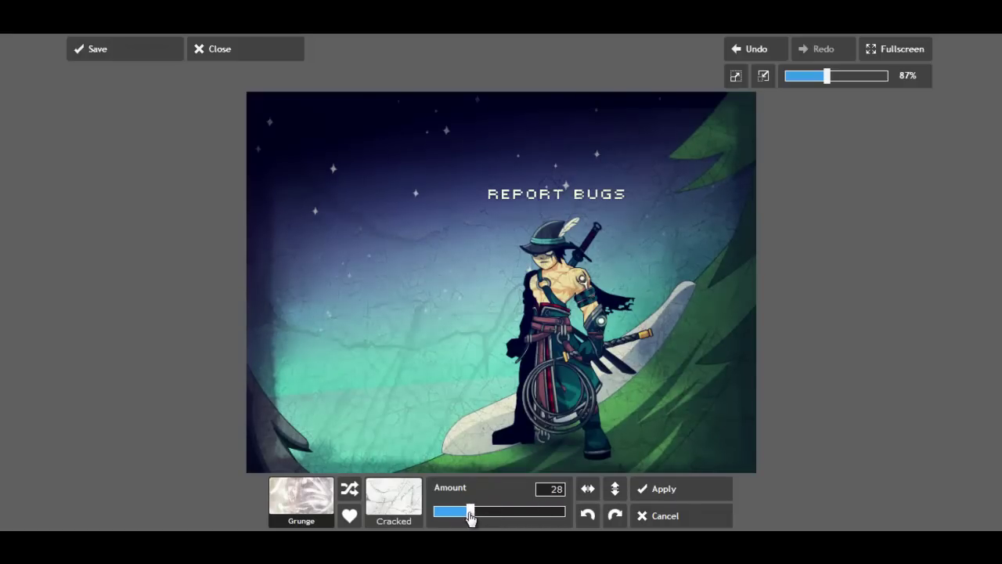
click(662, 490)
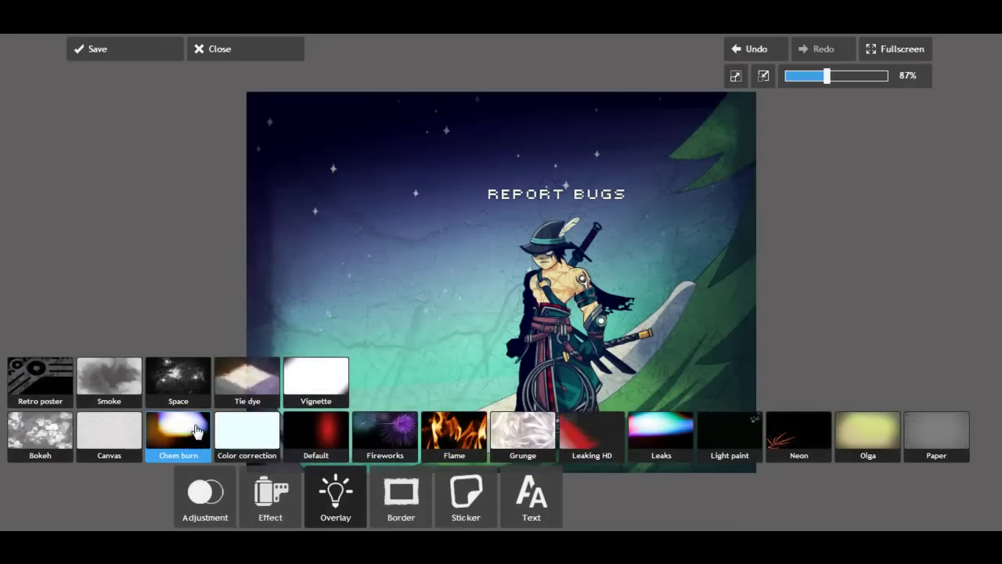
Step: Preview the Alya, Ain and Alfirk space overlays, and apply Canopus at an amount of about 58
click(182, 403)
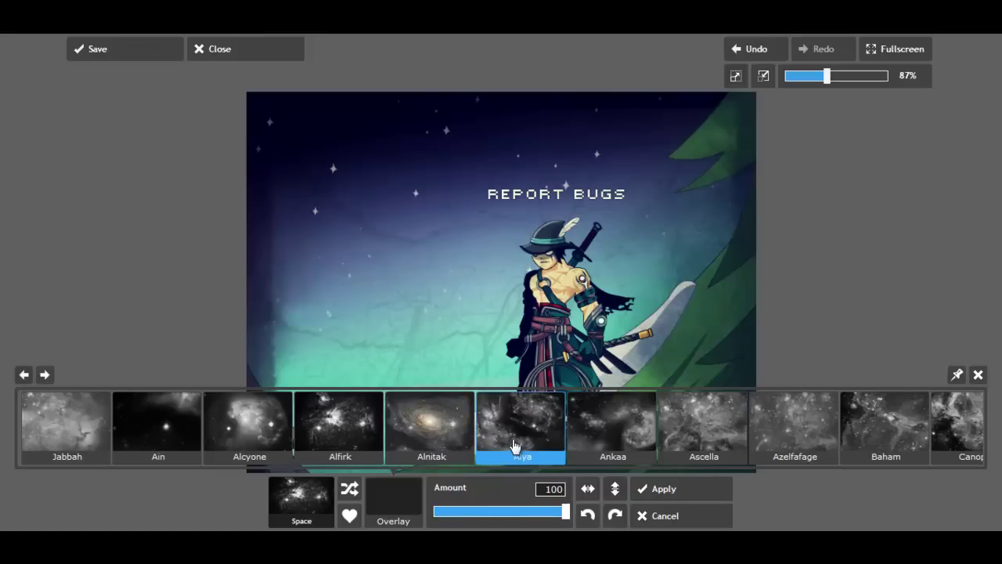
click(512, 440)
click(403, 505)
click(185, 439)
click(399, 503)
click(346, 430)
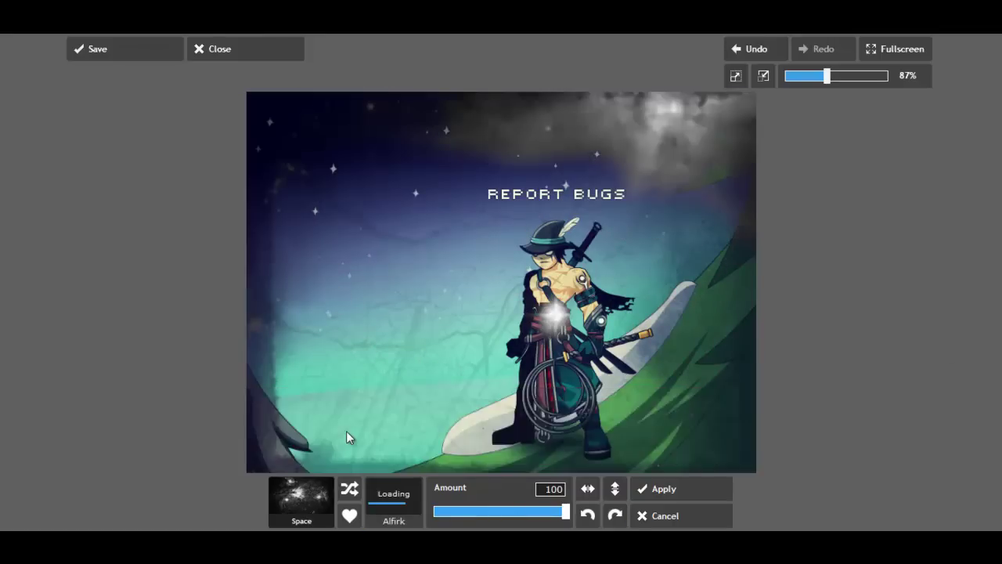
click(414, 508)
click(944, 431)
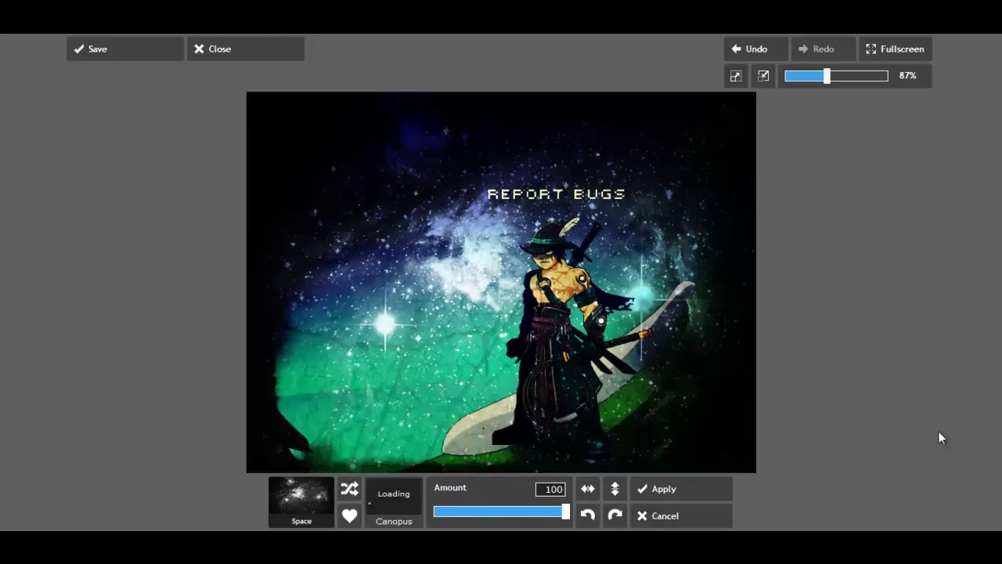
drag(562, 512, 514, 521)
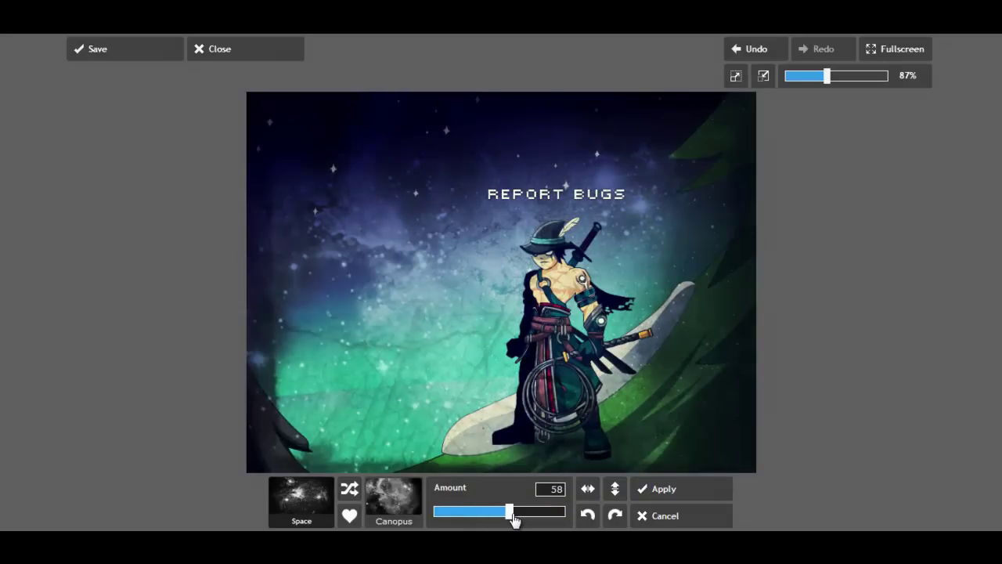
click(703, 502)
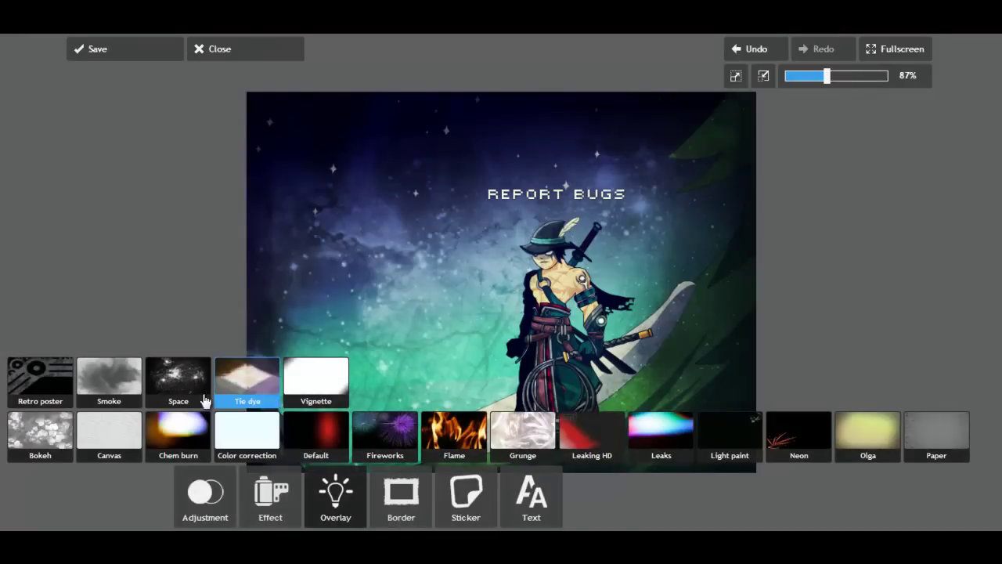
Step: Apply the Mech retro poster overlay to the image at a strongly reduced amount
click(74, 398)
click(518, 427)
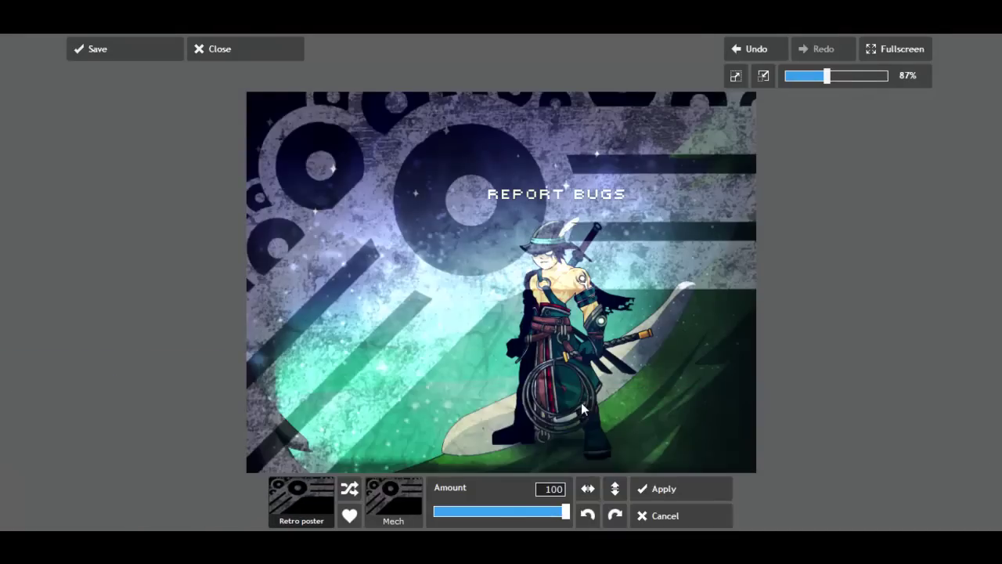
drag(560, 517, 455, 519)
click(654, 489)
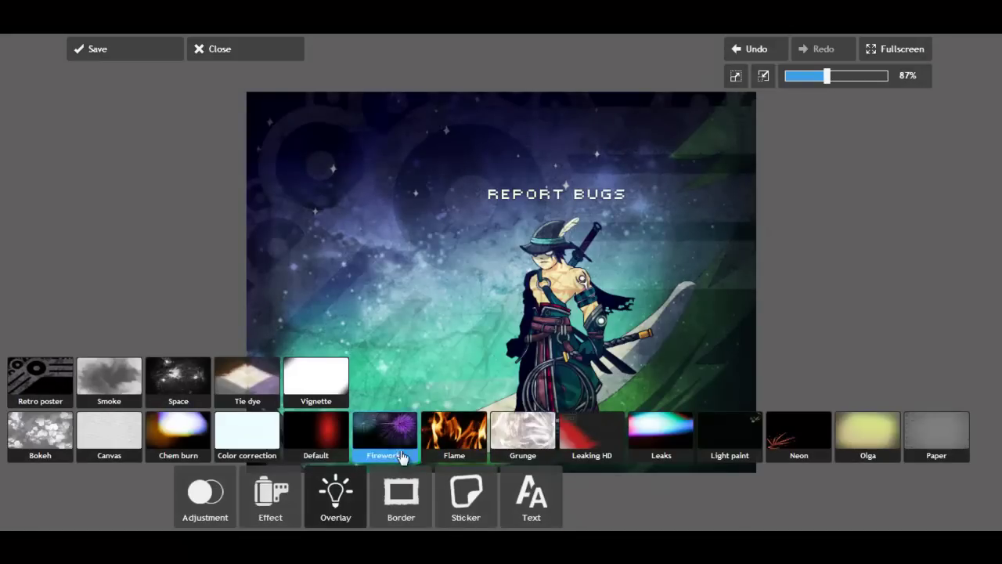
click(323, 455)
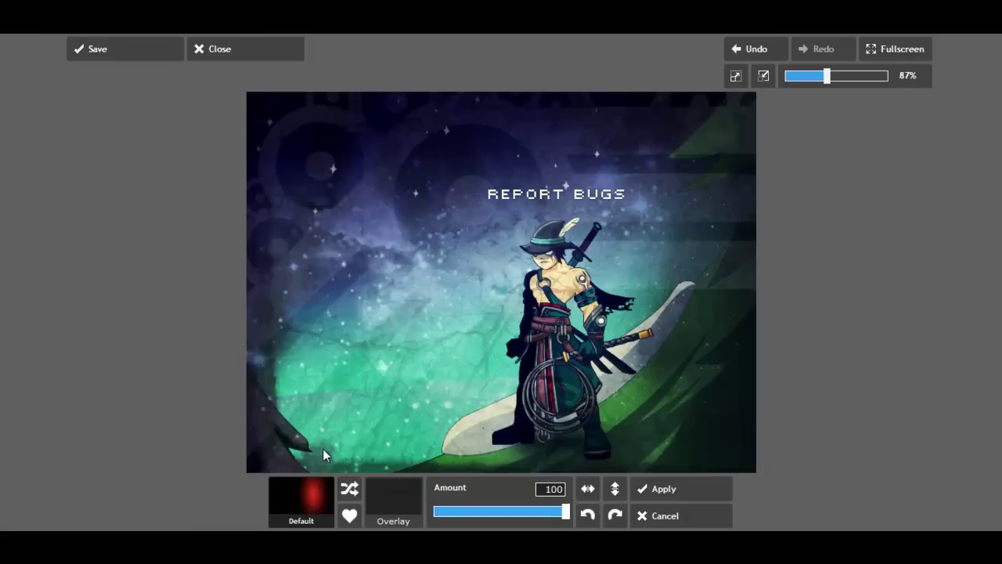
click(693, 447)
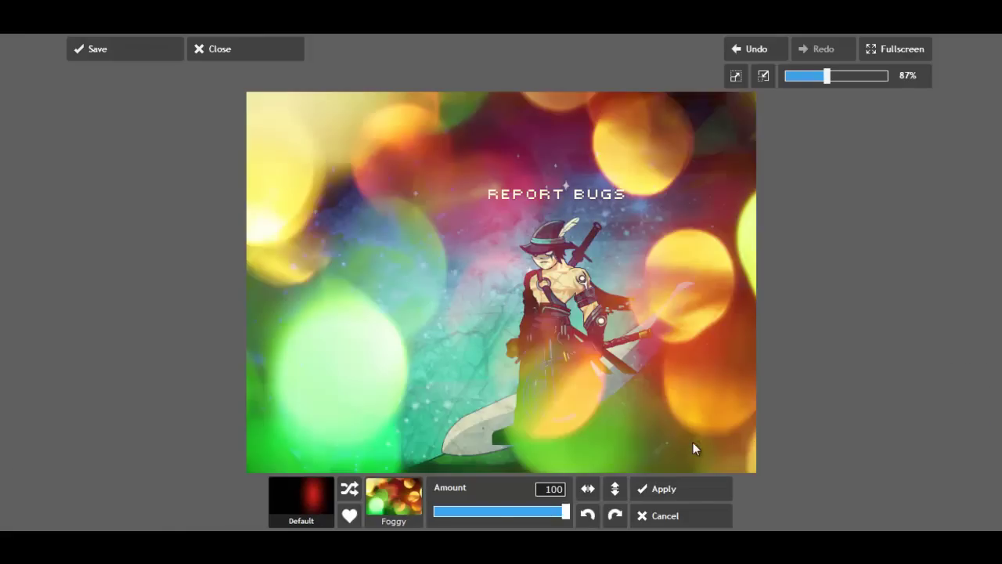
drag(566, 513, 463, 515)
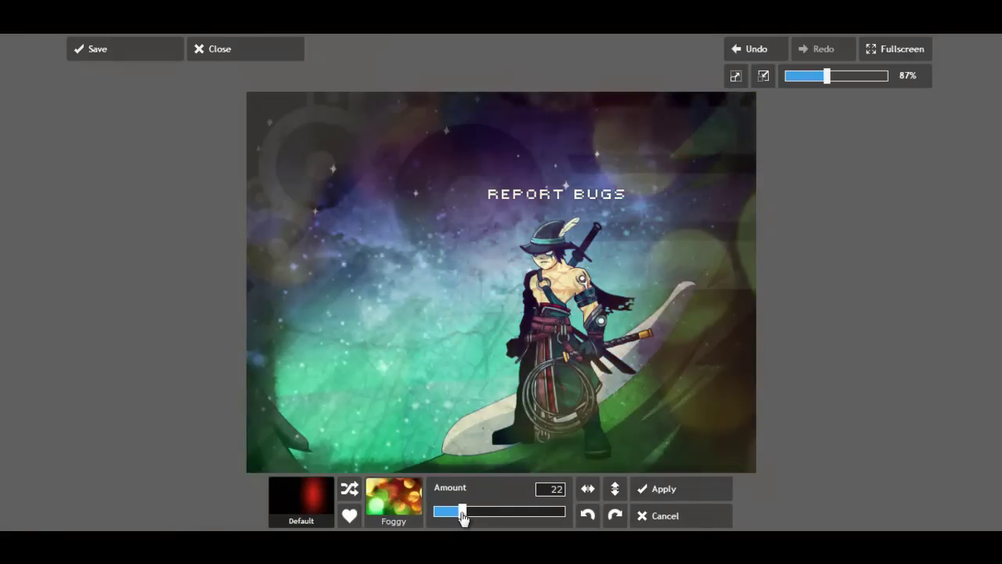
click(697, 523)
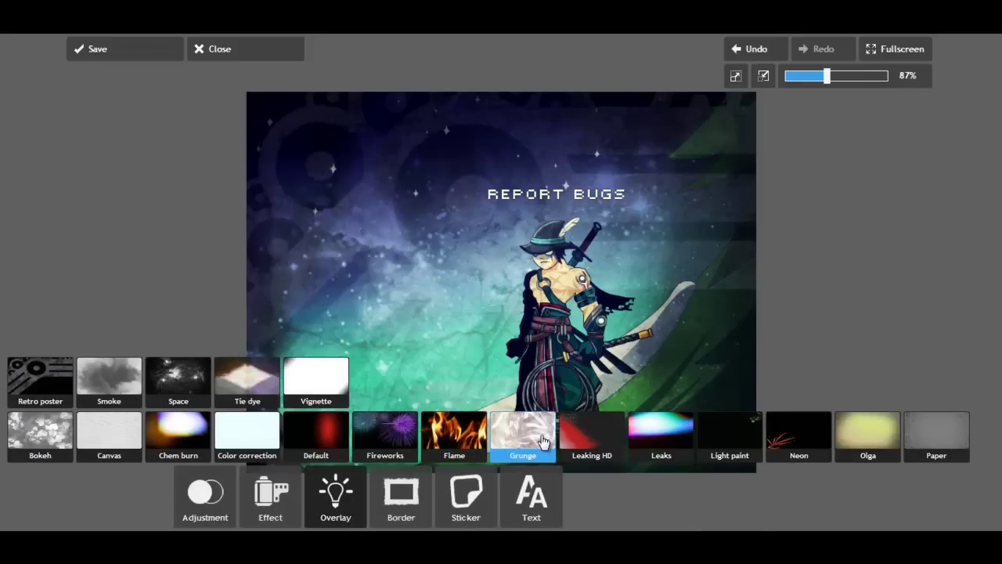
Step: Apply the Ovverride overlay from the Leaking HD set at an amount of about 32
click(567, 438)
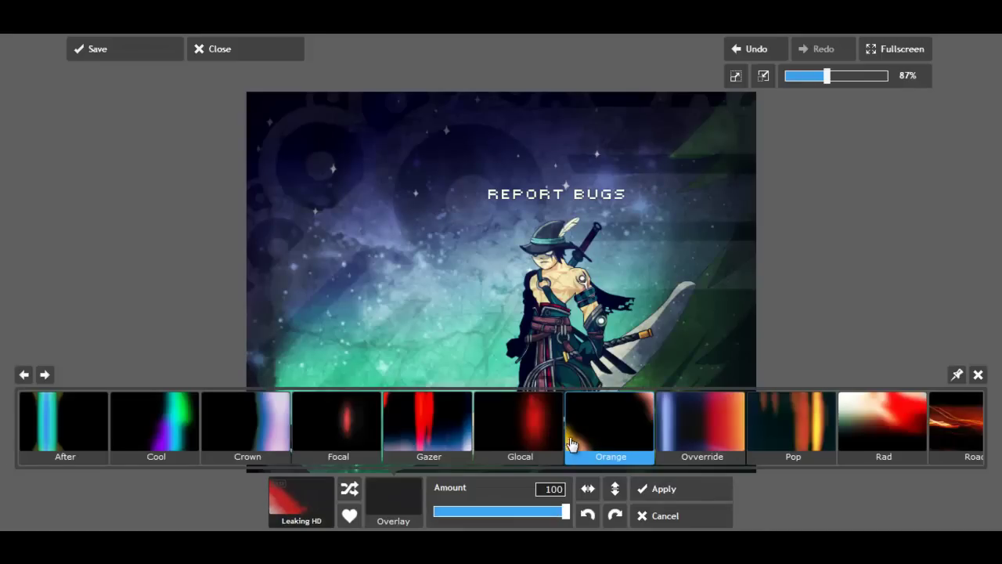
click(701, 431)
drag(565, 512, 478, 517)
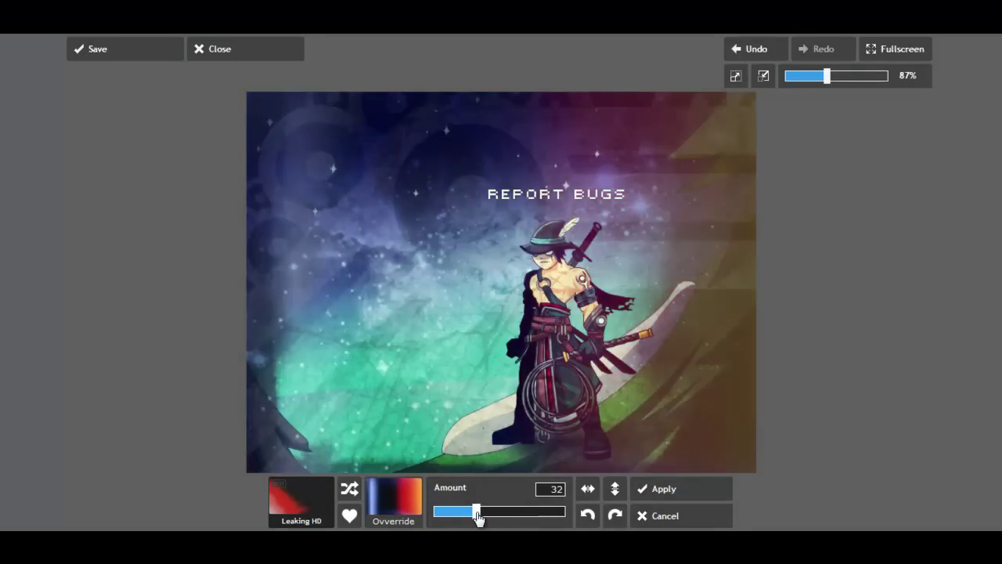
click(678, 489)
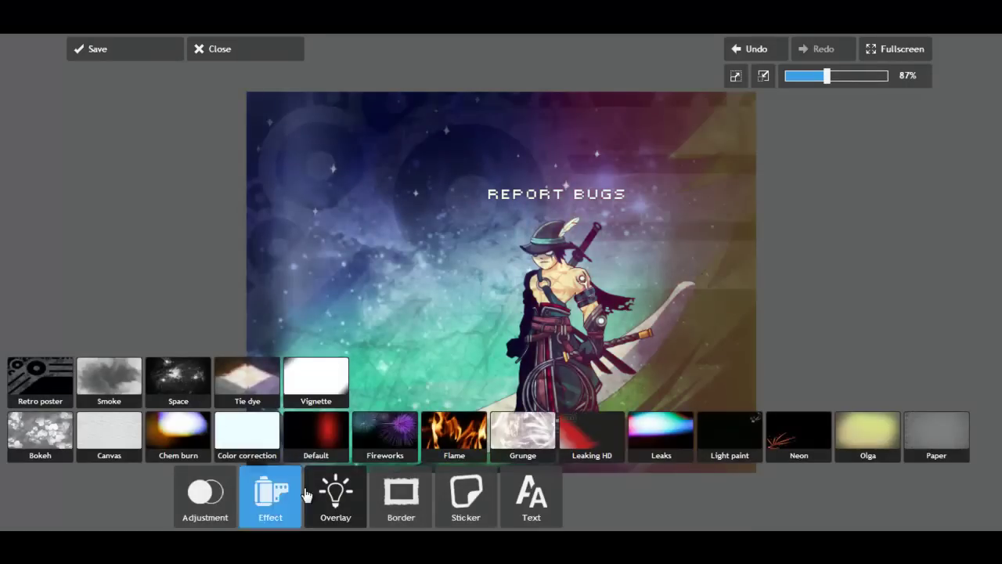
Step: Add the Elva ripped paper border to the image, lower its amount well below half, and apply it
click(401, 495)
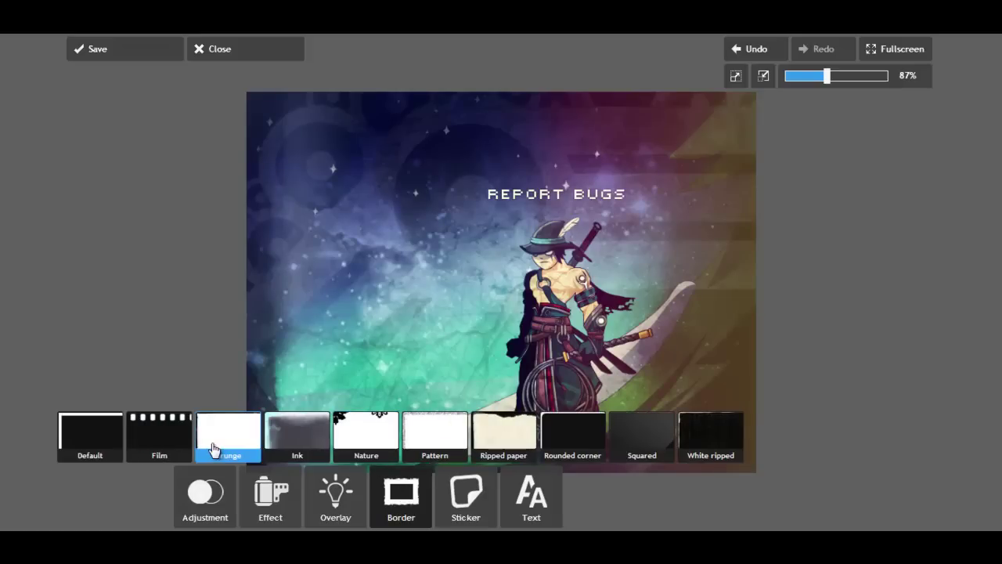
click(505, 438)
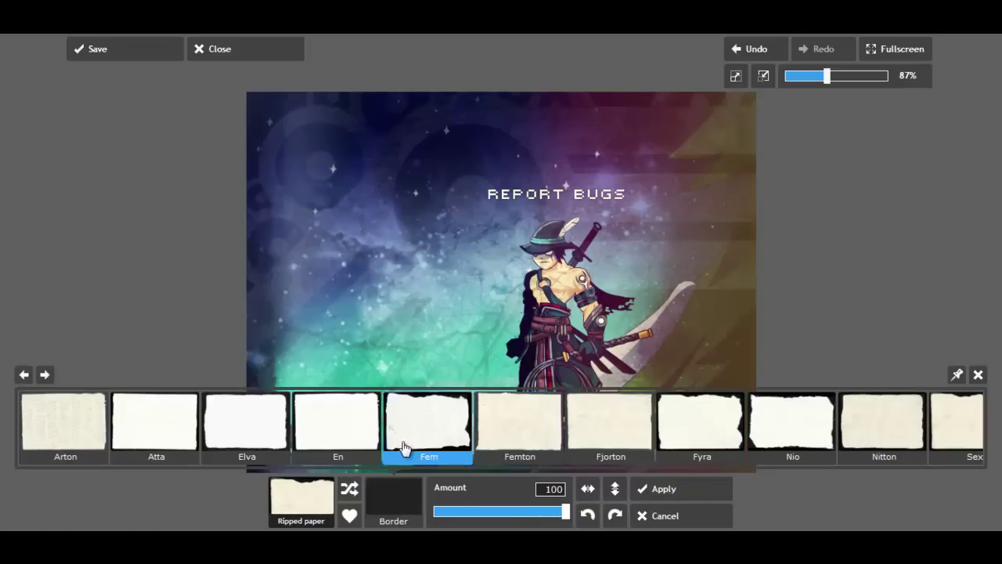
click(271, 437)
click(503, 513)
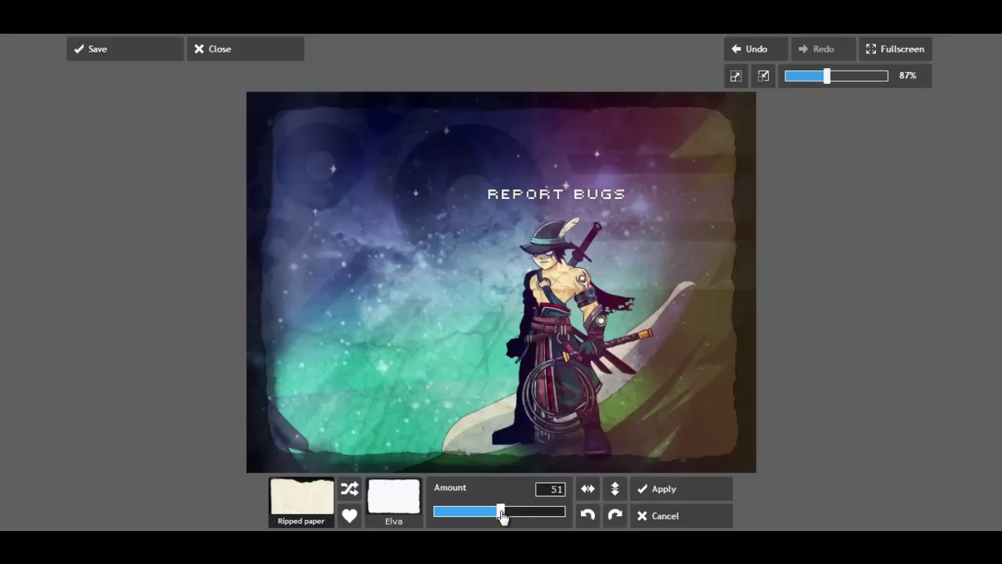
drag(512, 517, 460, 513)
click(644, 517)
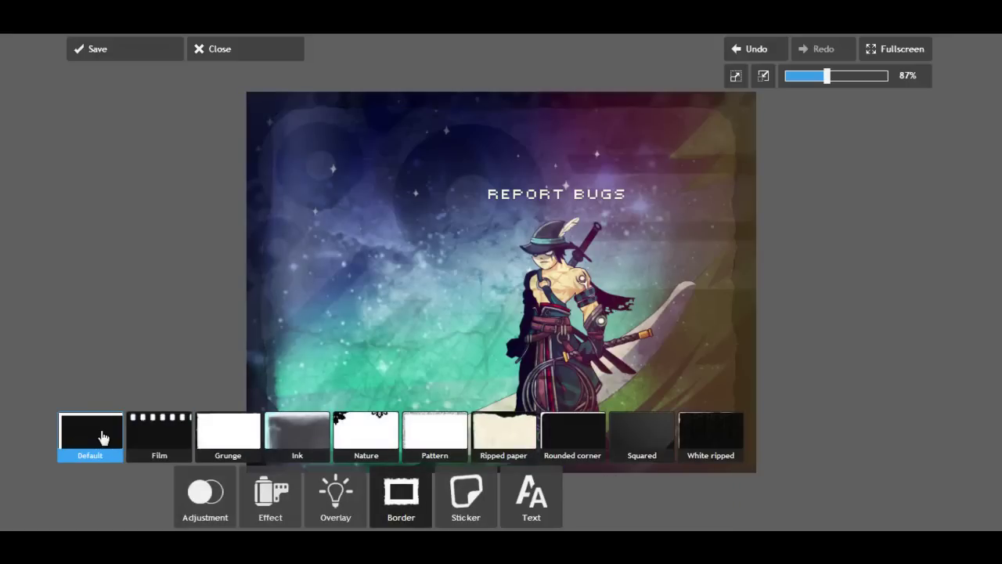
Step: Preview the Twirl and Skull grunge borders, and apply the Drip border to the image
click(223, 430)
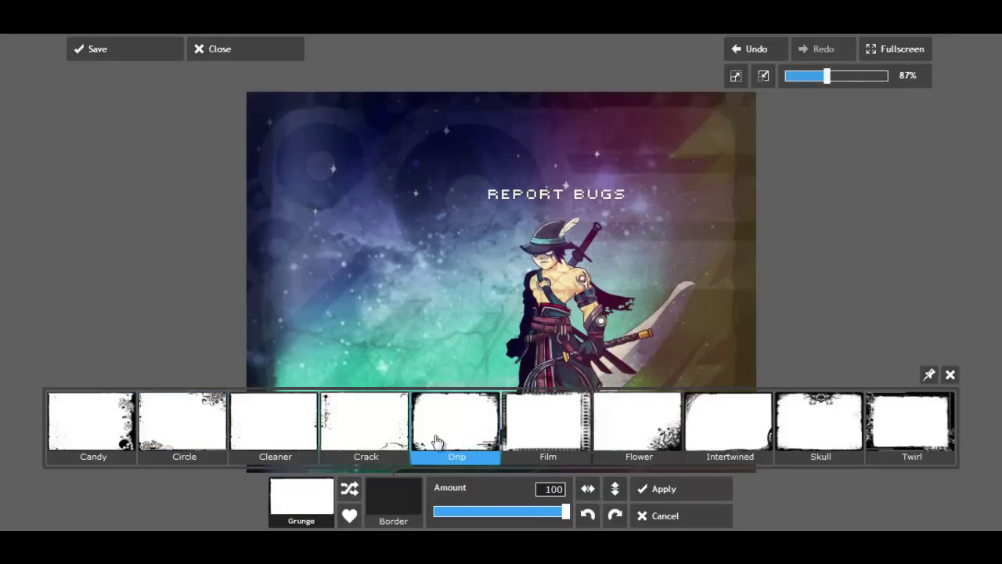
click(939, 440)
click(405, 514)
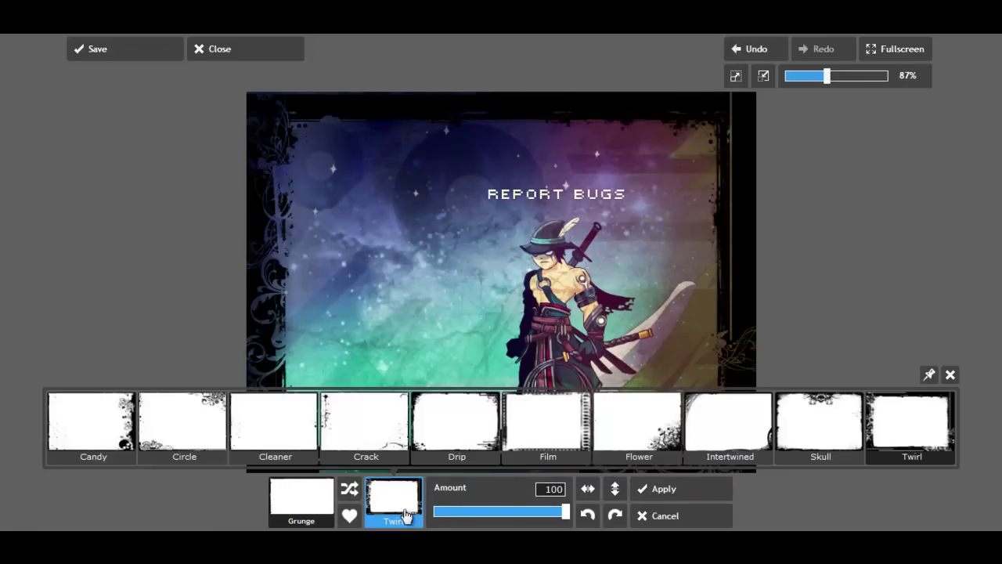
click(842, 459)
click(394, 498)
click(456, 435)
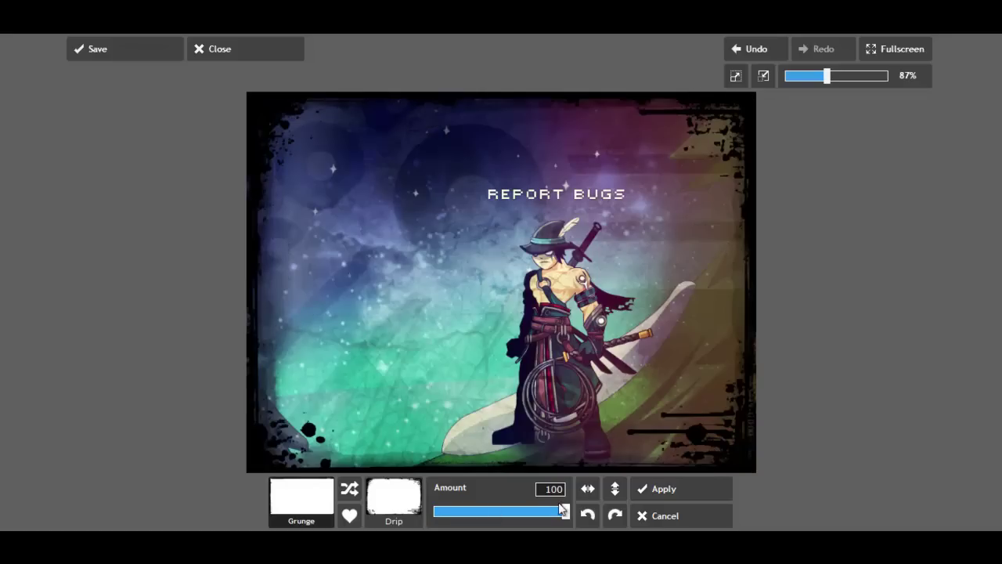
click(705, 488)
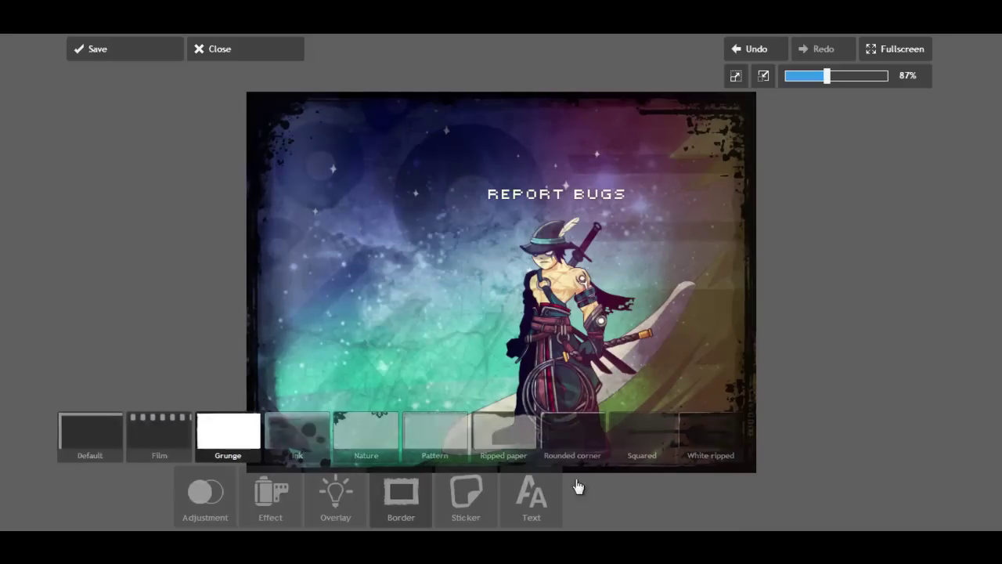
Step: Apply the Lychees overlay from the Tie dye set at an amount of about 28
click(335, 492)
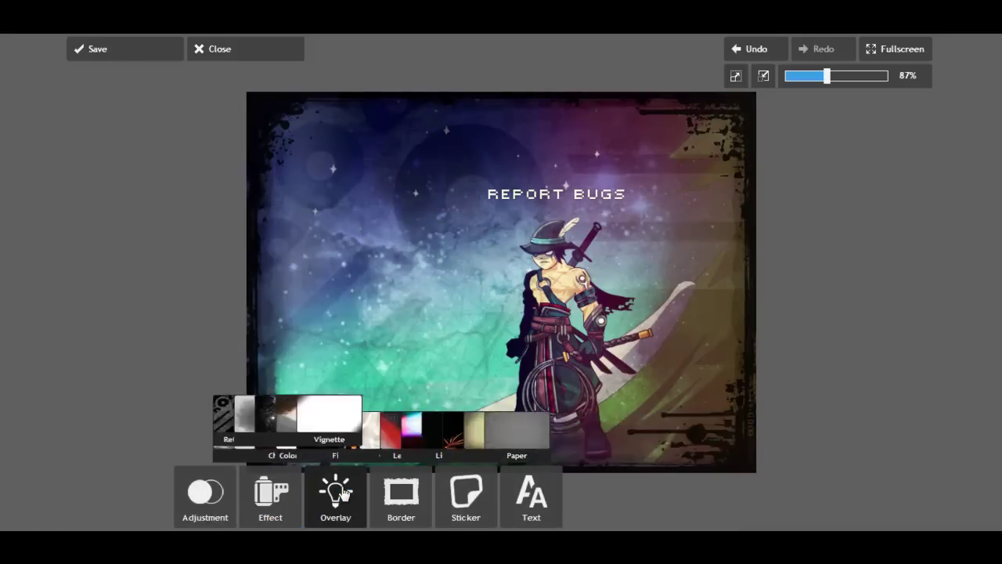
click(252, 394)
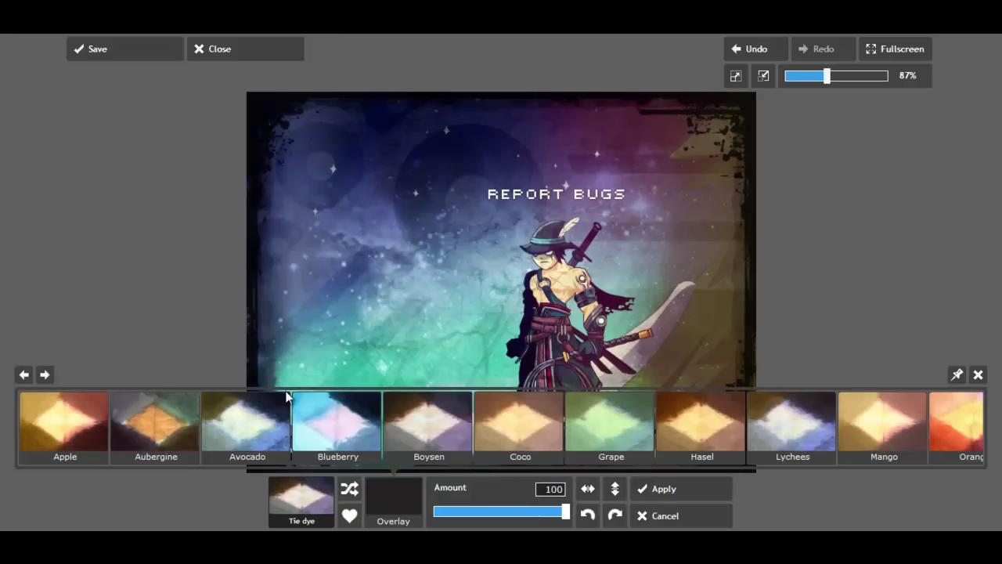
click(770, 419)
drag(566, 512, 472, 512)
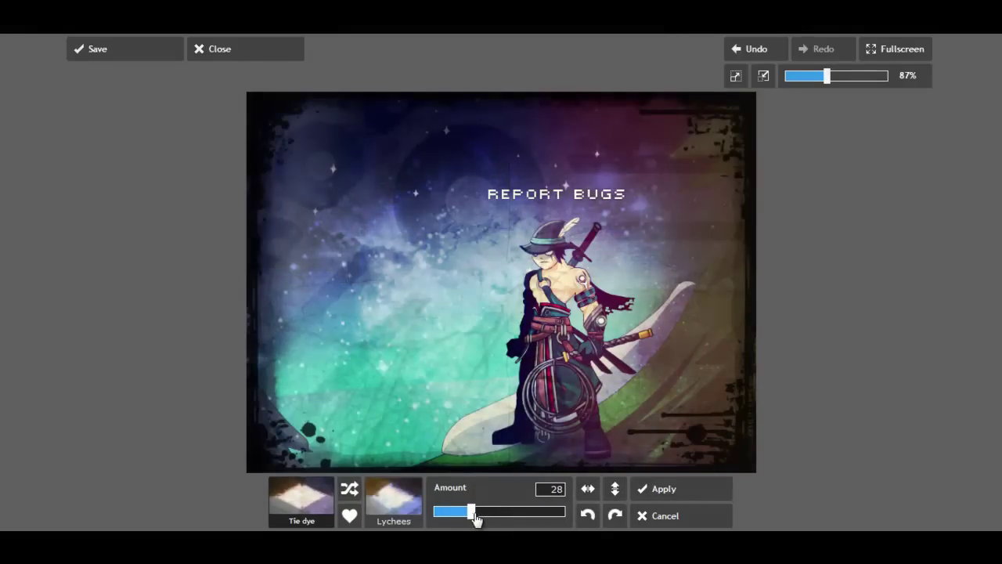
click(658, 489)
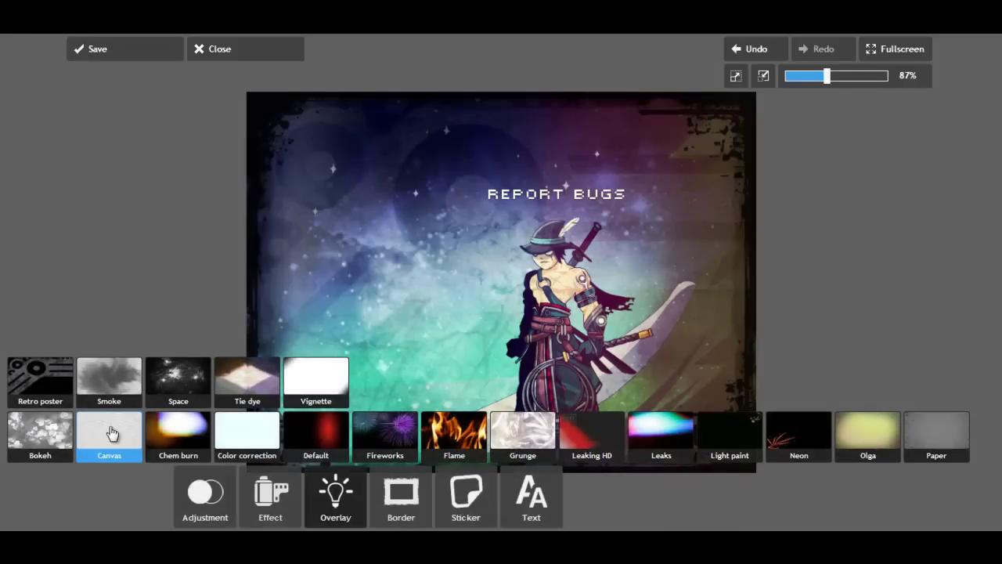
Step: Apply the Floor overlay from the Canvas set at an amount of about 19
click(112, 433)
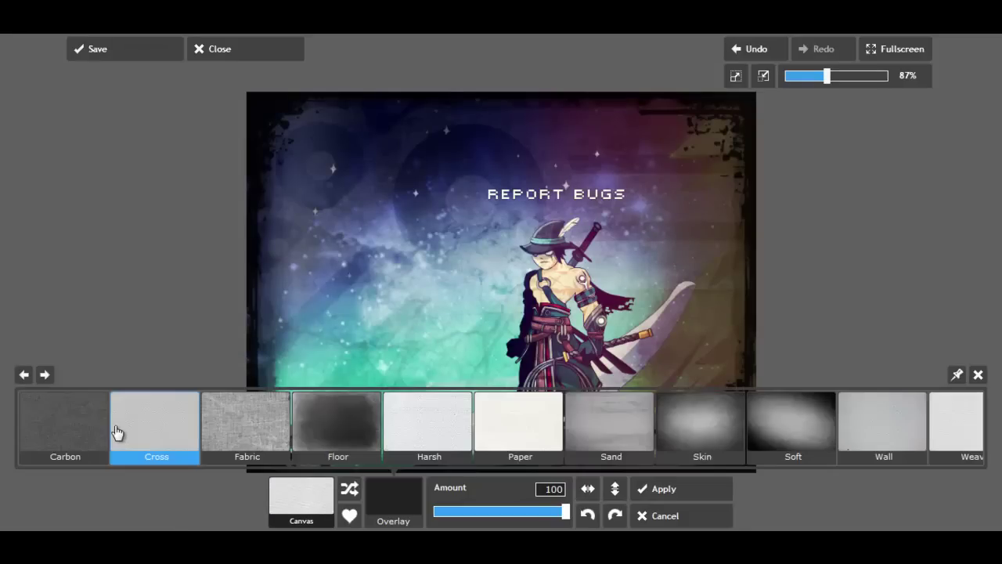
click(372, 432)
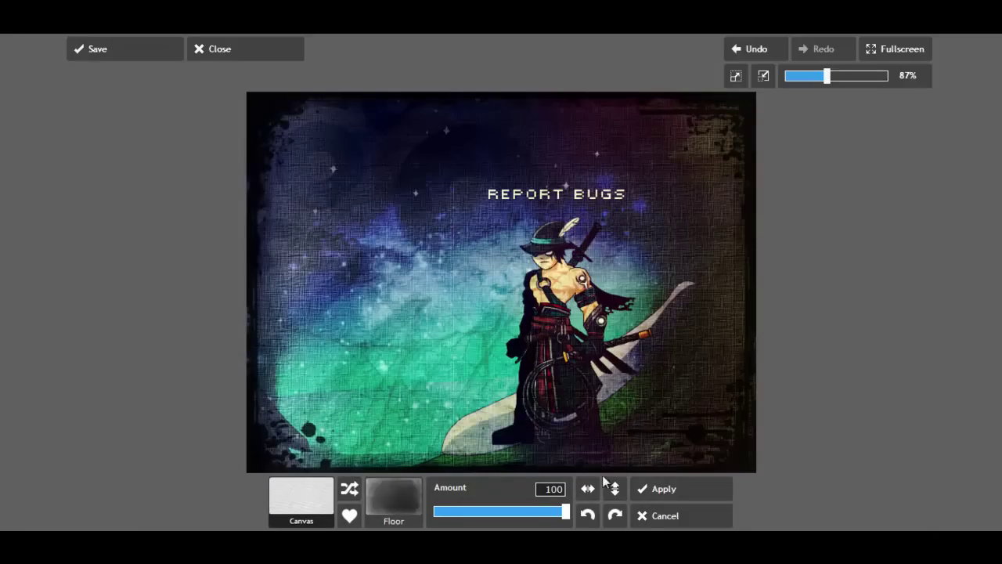
drag(566, 512, 470, 511)
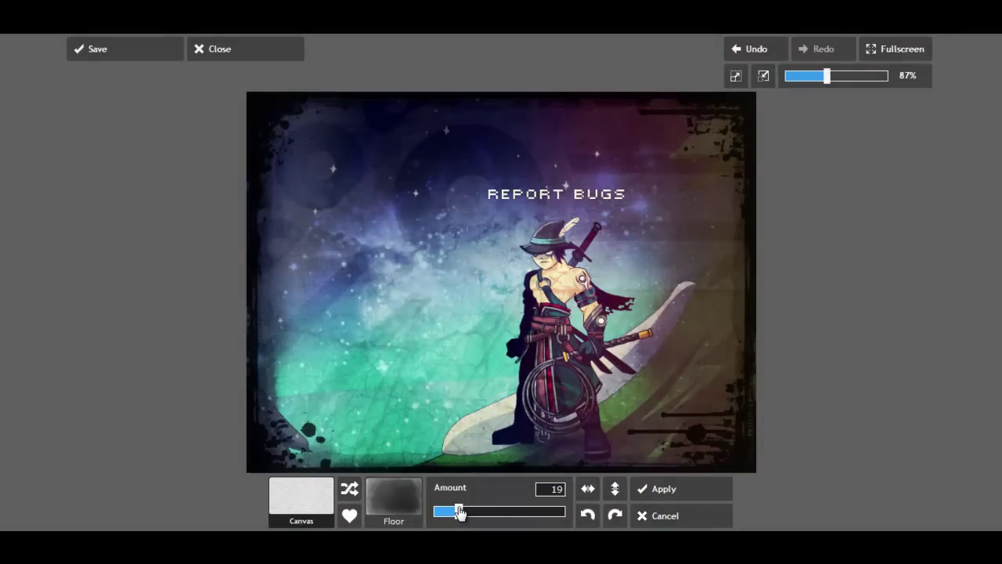
click(660, 489)
Step: Apply the Soft overlay from the Canvas set at an amount of about 74
click(124, 448)
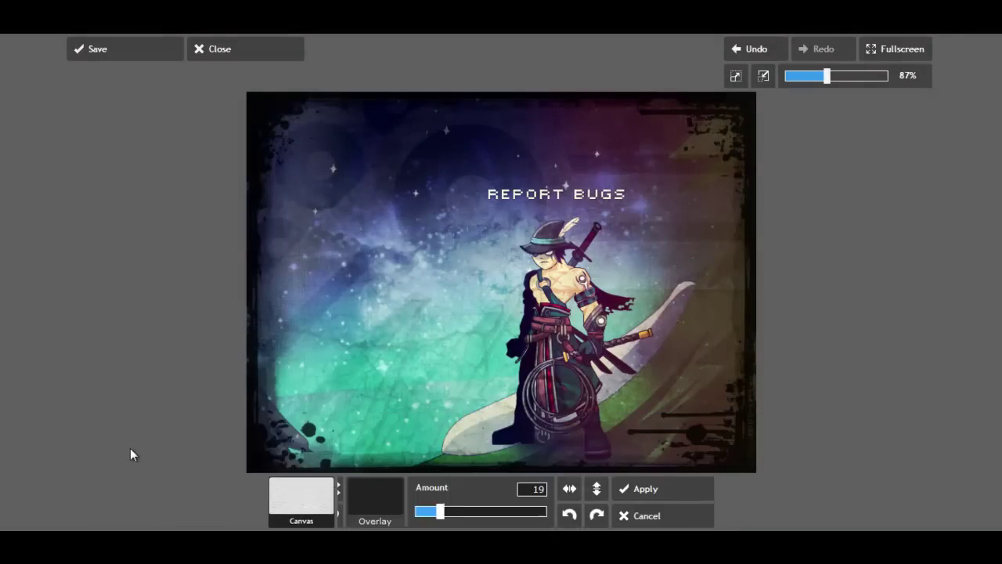
click(45, 376)
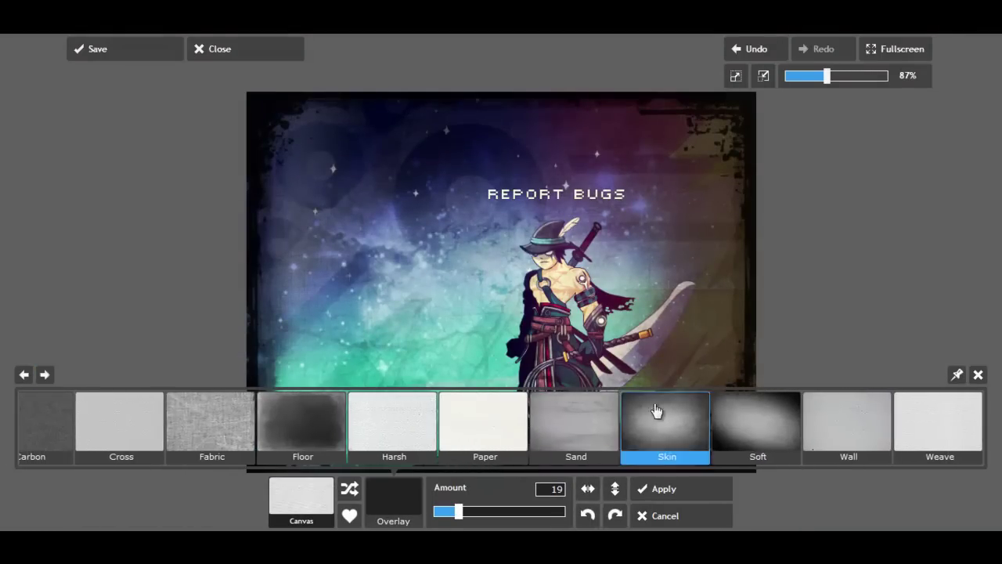
click(732, 416)
drag(460, 514, 541, 511)
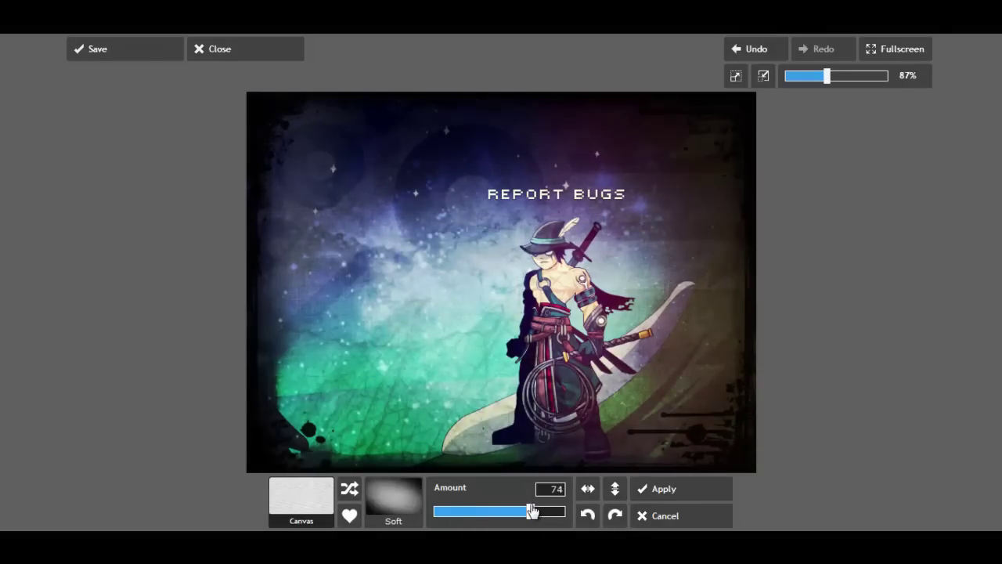
click(670, 490)
Step: Preview the Leafy grunge overlay, and apply the Banded grunge overlay at an amount of 27
click(530, 437)
mouse_move(530, 441)
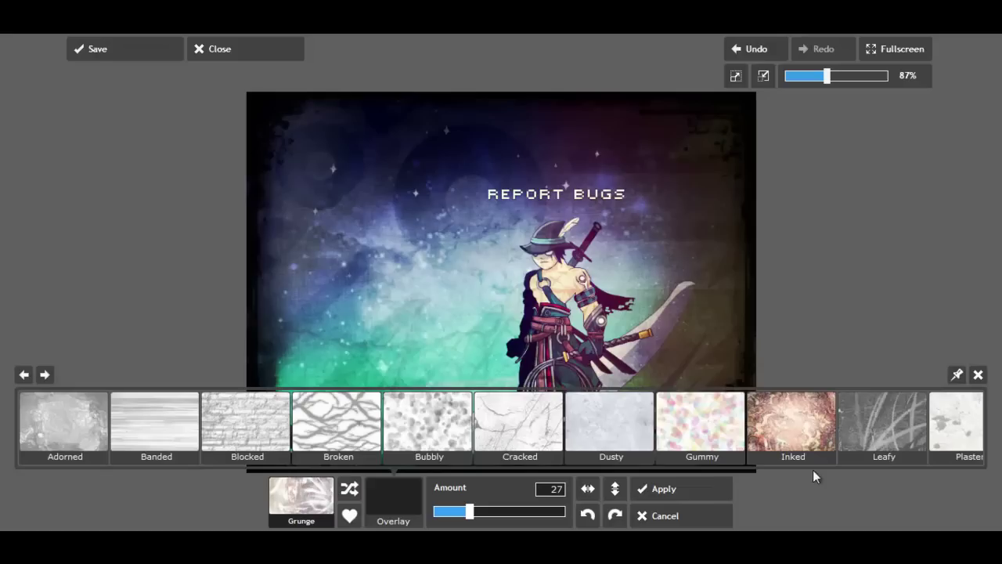
click(884, 458)
mouse_move(382, 514)
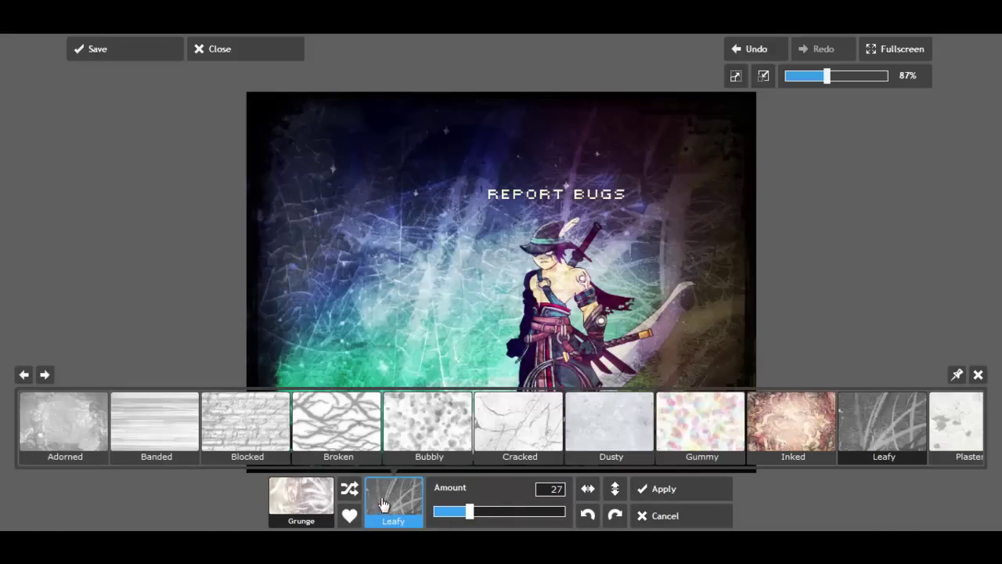
click(163, 437)
click(649, 496)
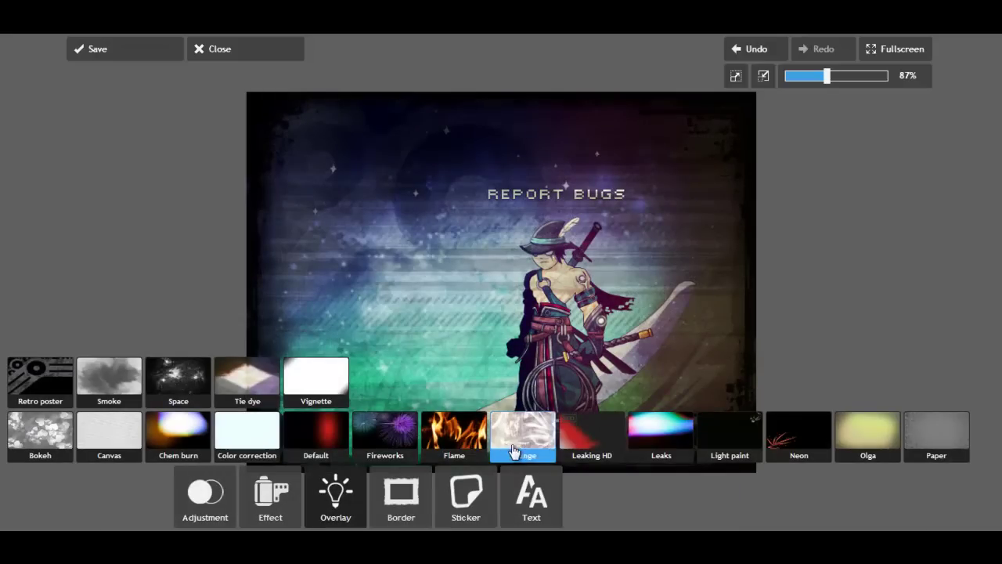
Step: Preview the Stitched grunge overlay at an amount of about 10, and apply the Streaked grunge overlay at about 73
click(514, 452)
click(45, 375)
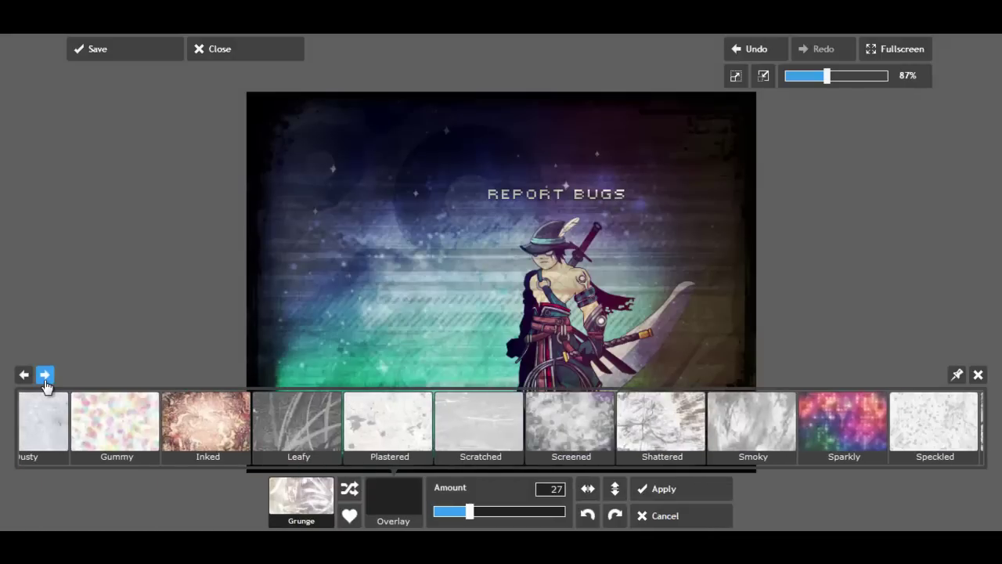
click(45, 376)
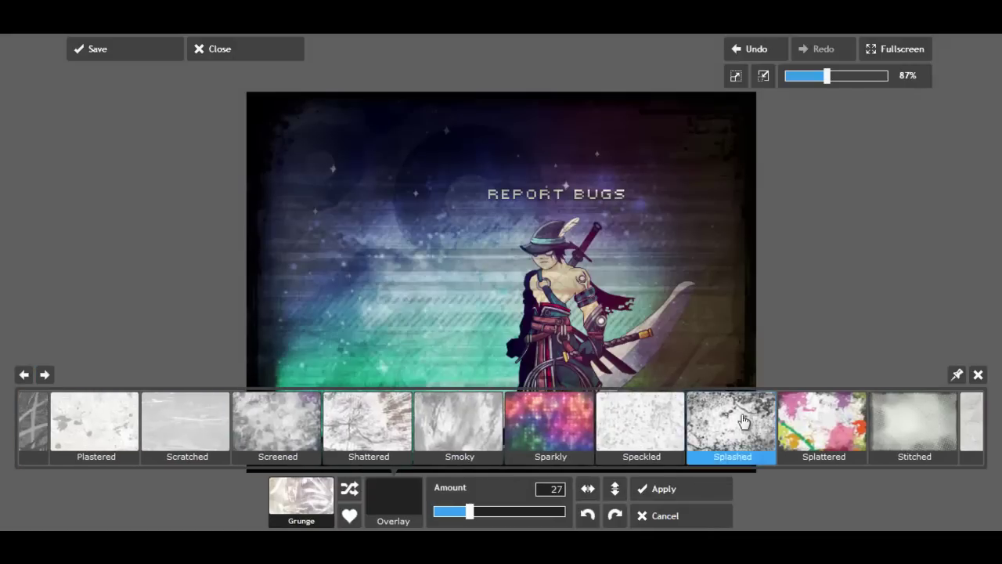
click(897, 421)
drag(473, 517, 435, 512)
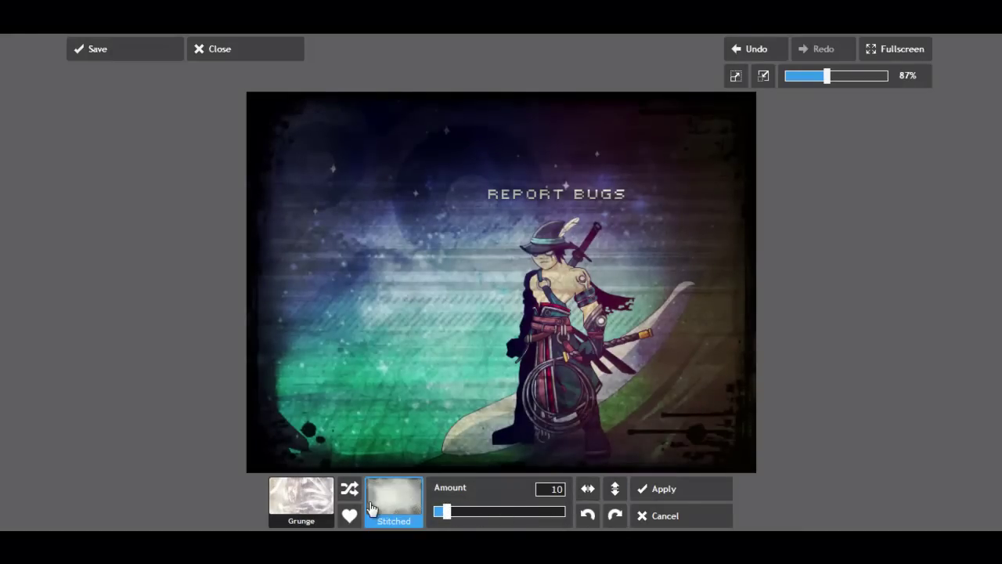
click(371, 507)
click(45, 374)
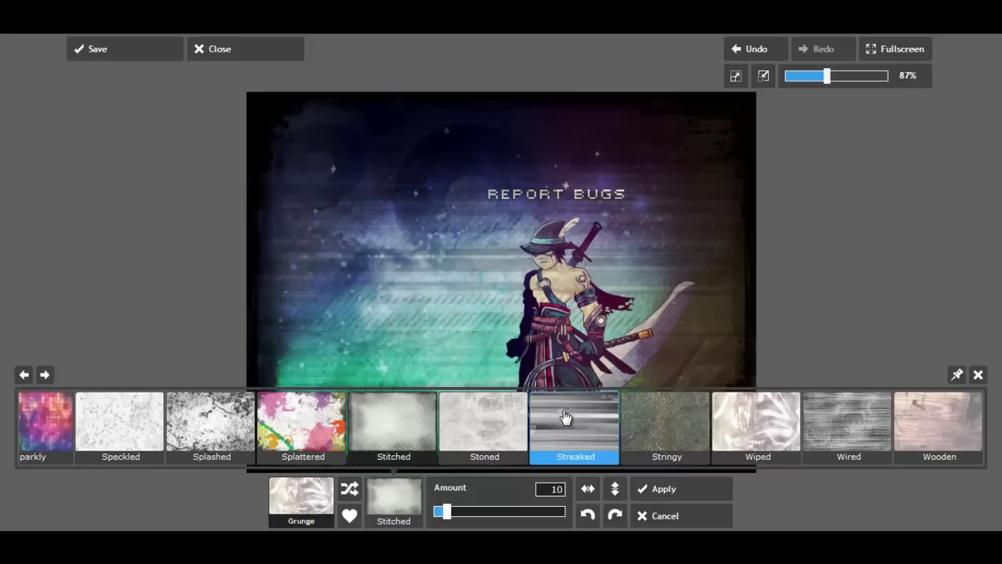
click(565, 418)
drag(453, 520, 667, 523)
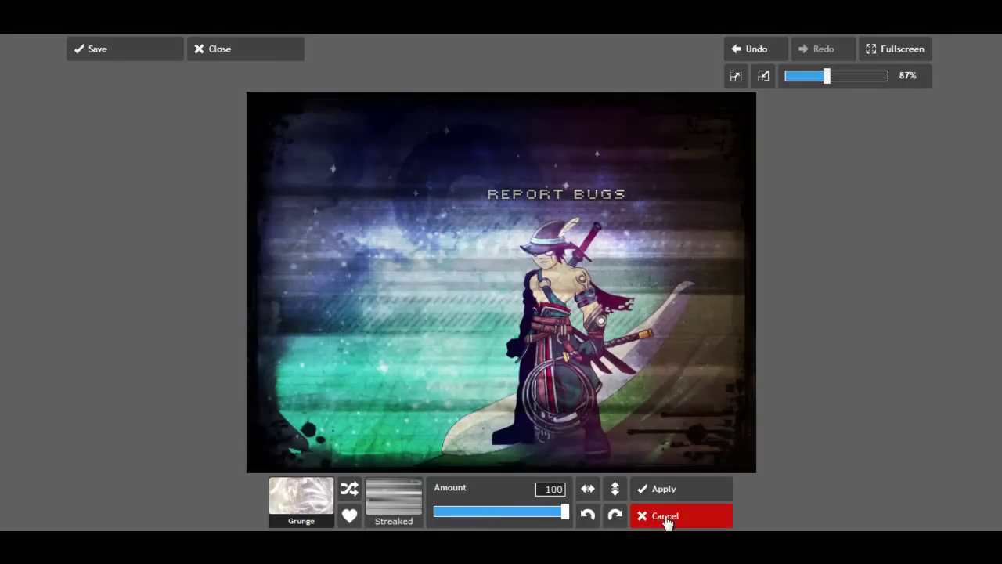
mouse_move(537, 515)
mouse_down()
mouse_move(518, 514)
mouse_move(547, 513)
mouse_up()
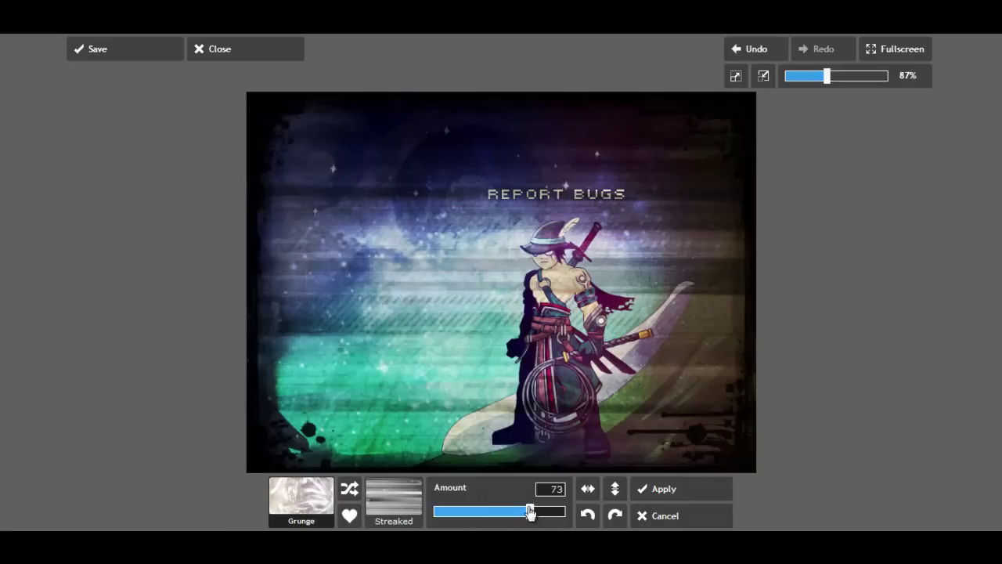
click(718, 497)
Step: Apply the Wired overlay from the Grunge set at a strongly reduced amount
click(523, 435)
click(45, 375)
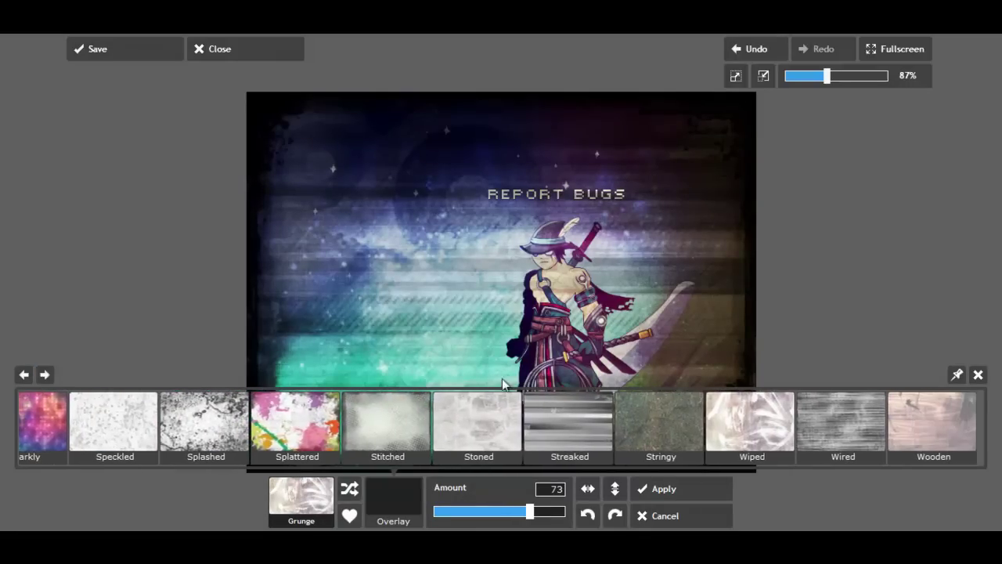
click(849, 407)
drag(551, 515, 454, 508)
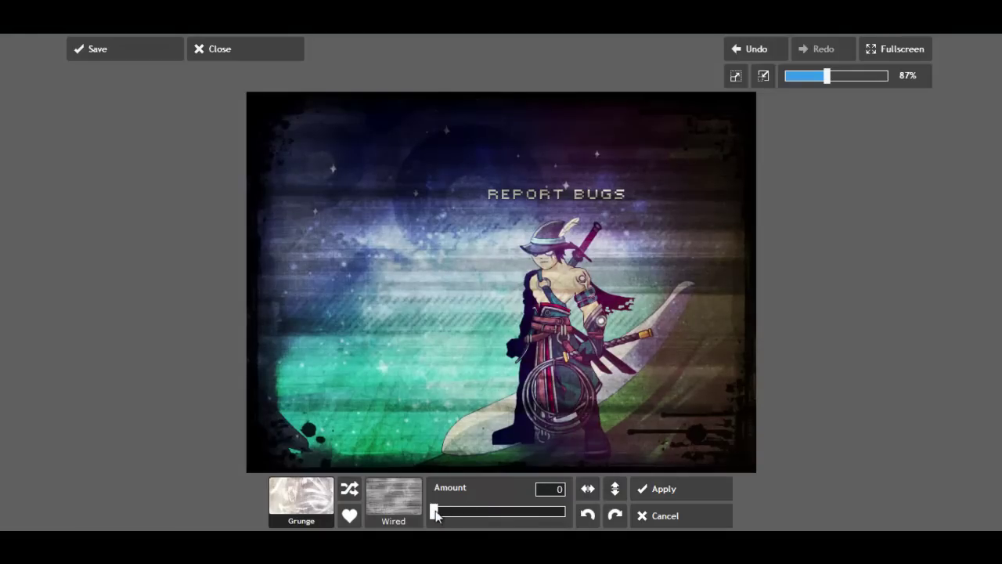
click(663, 488)
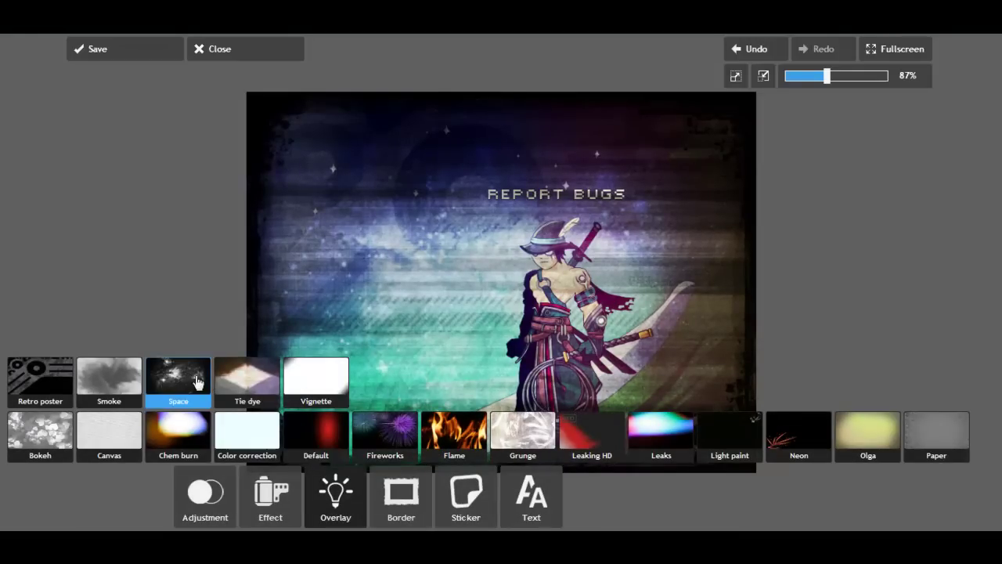
Step: Apply the Raise overlay from the Smoke set at an amount of about 74
click(136, 375)
click(867, 430)
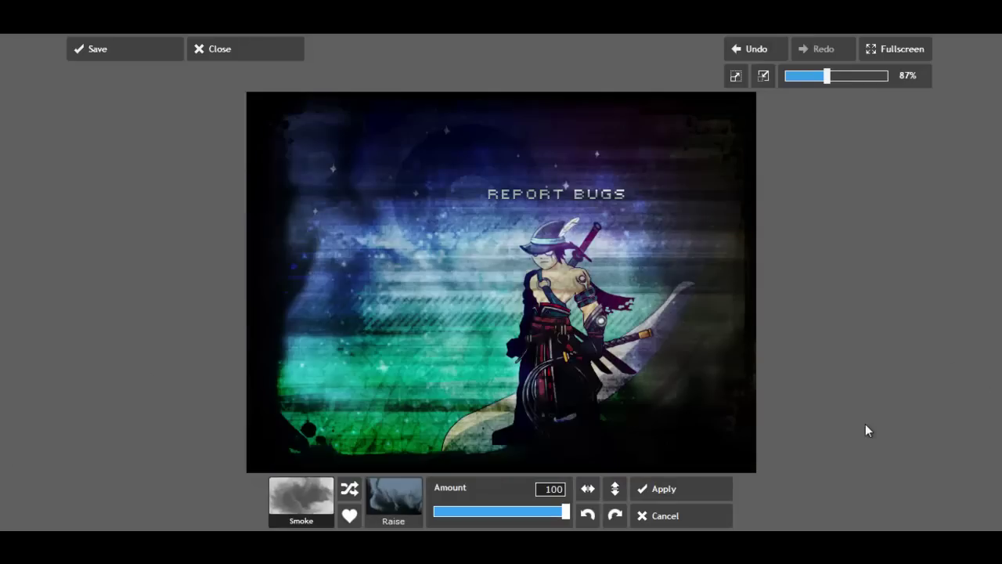
drag(558, 515, 532, 516)
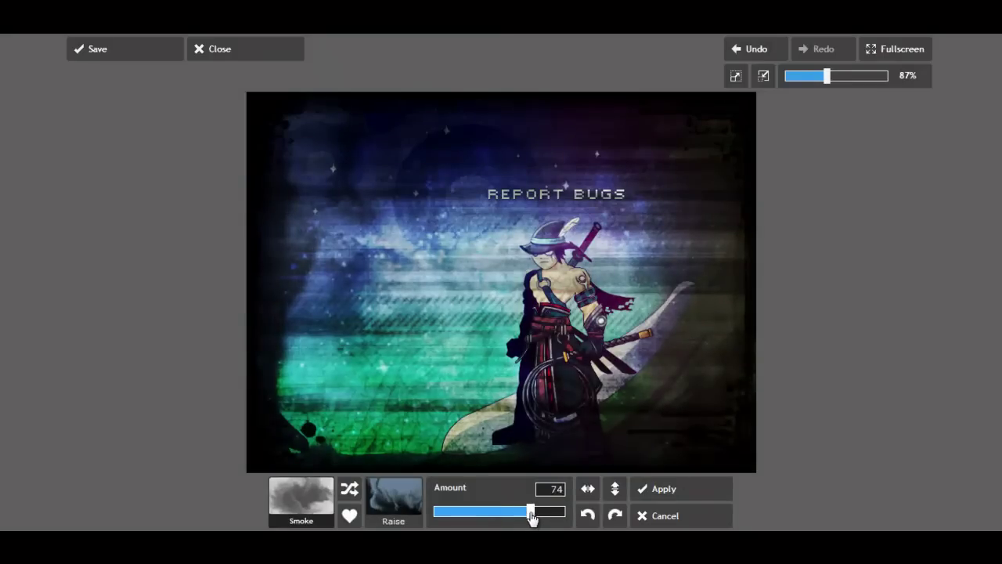
click(650, 489)
click(531, 494)
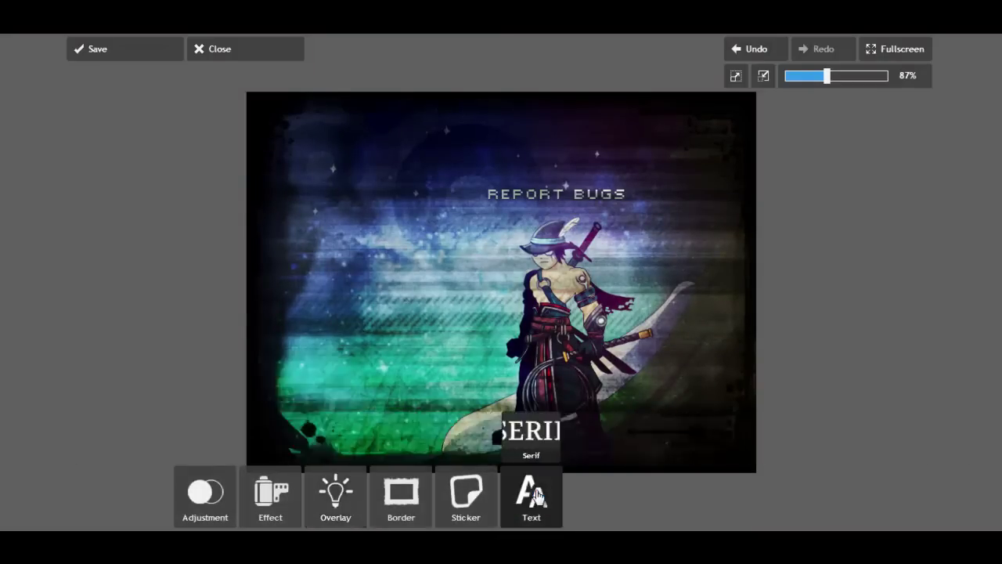
click(565, 436)
click(525, 490)
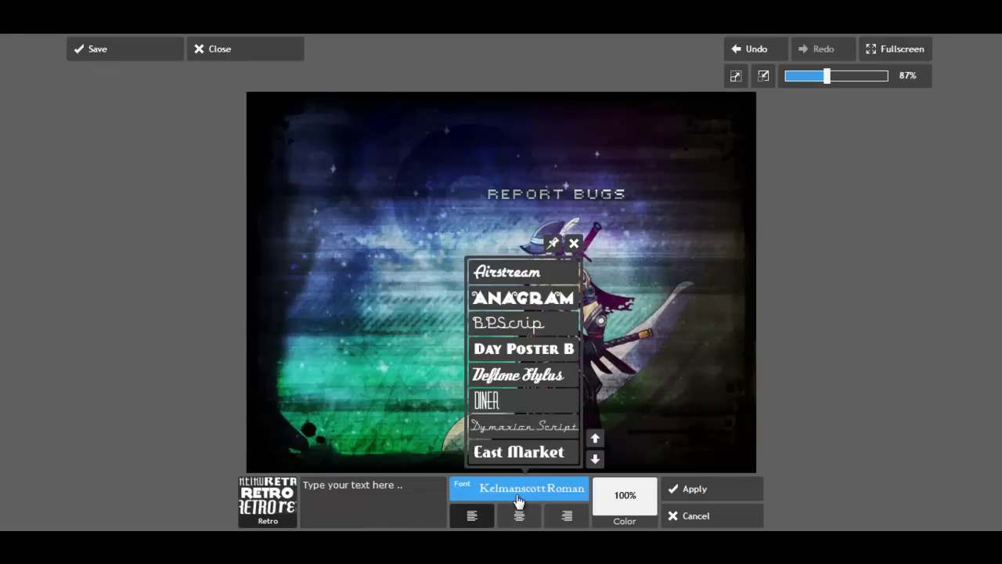
click(692, 523)
Step: Add a grunge text in the Zero and Zero Is font reading "Report"
click(410, 448)
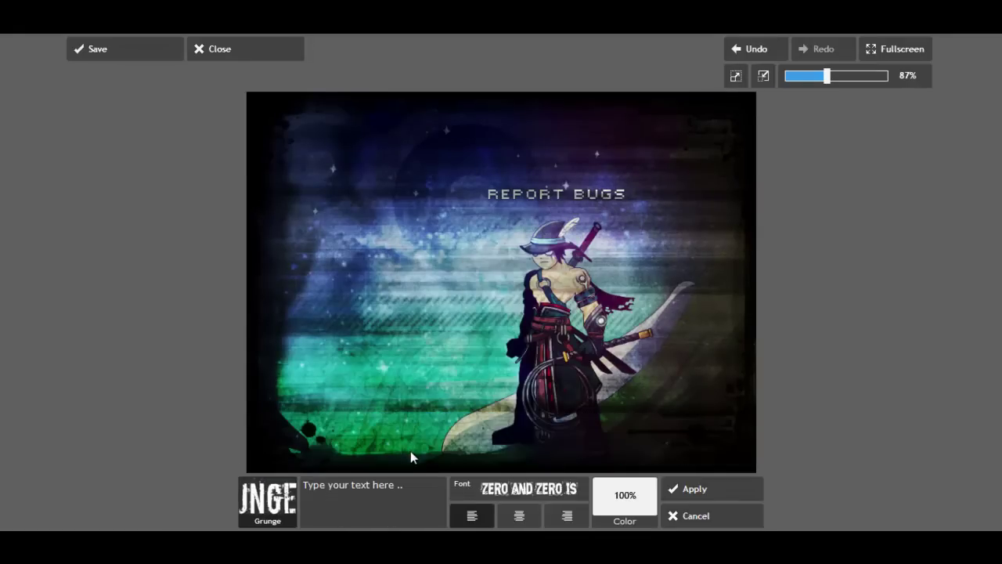
click(398, 497)
text(Report Bugs)
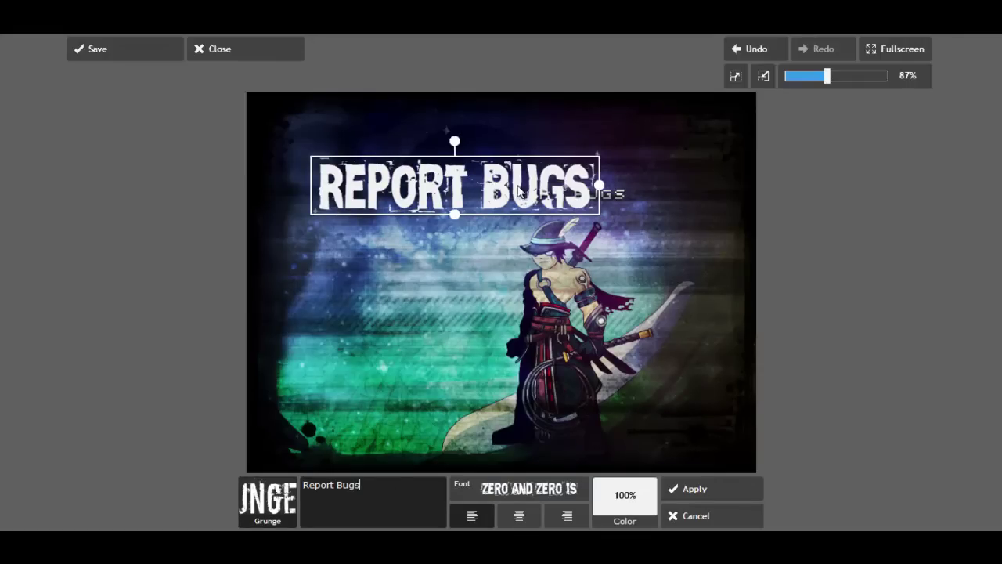
key(BackSpace)
key(BackSpace)
key(BackSpace)
key(BackSpace)
key(BackSpace)
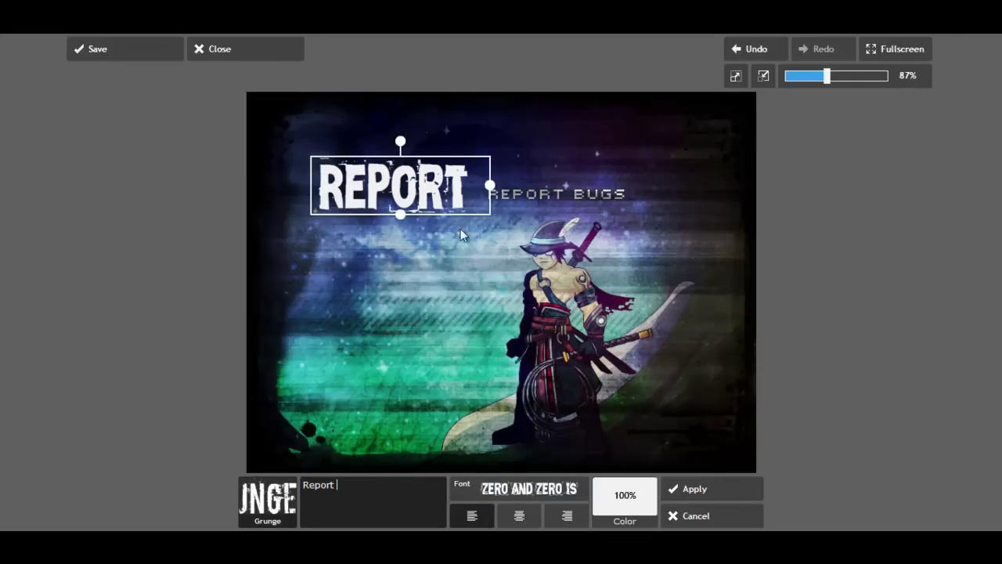
Step: Colour the "Report" text black, enlarge and place it beside the character's hat just below the small caption, and apply it
drag(461, 196, 462, 225)
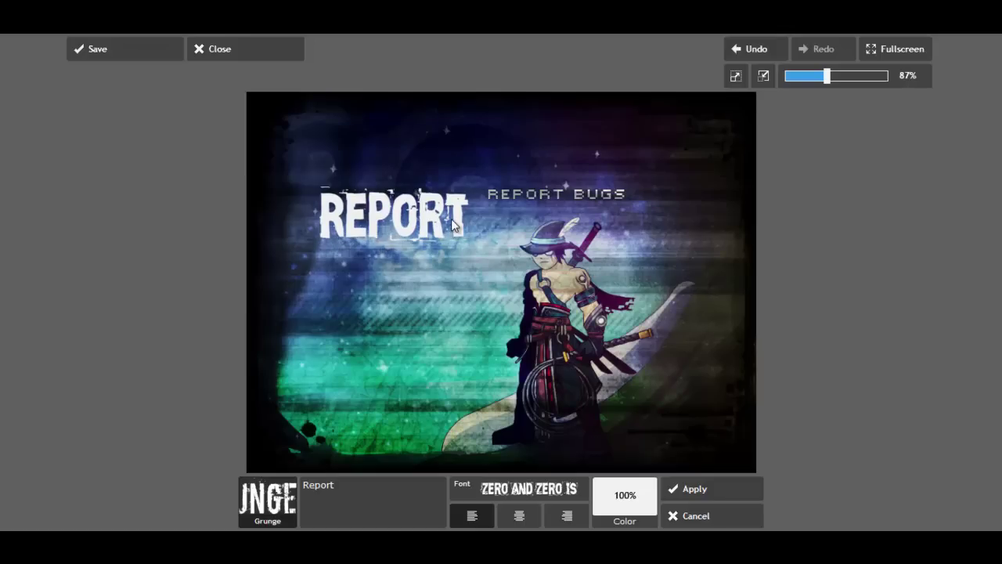
click(452, 220)
click(625, 495)
mouse_move(598, 456)
mouse_down()
mouse_move(602, 485)
mouse_move(572, 427)
mouse_move(564, 466)
mouse_up()
drag(414, 191, 415, 216)
mouse_move(499, 231)
mouse_down()
mouse_move(474, 226)
mouse_move(522, 224)
mouse_move(501, 235)
mouse_up()
click(465, 250)
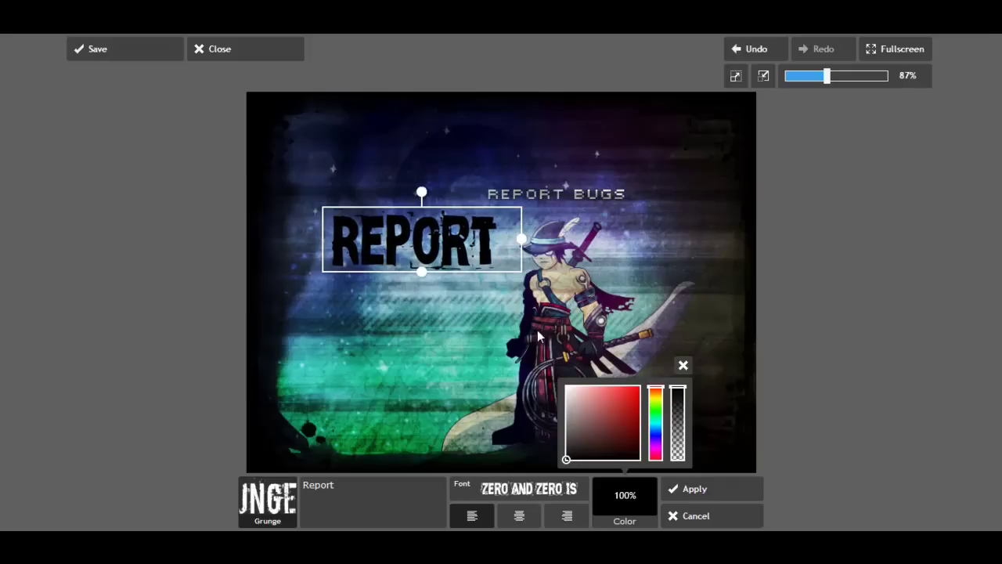
click(692, 492)
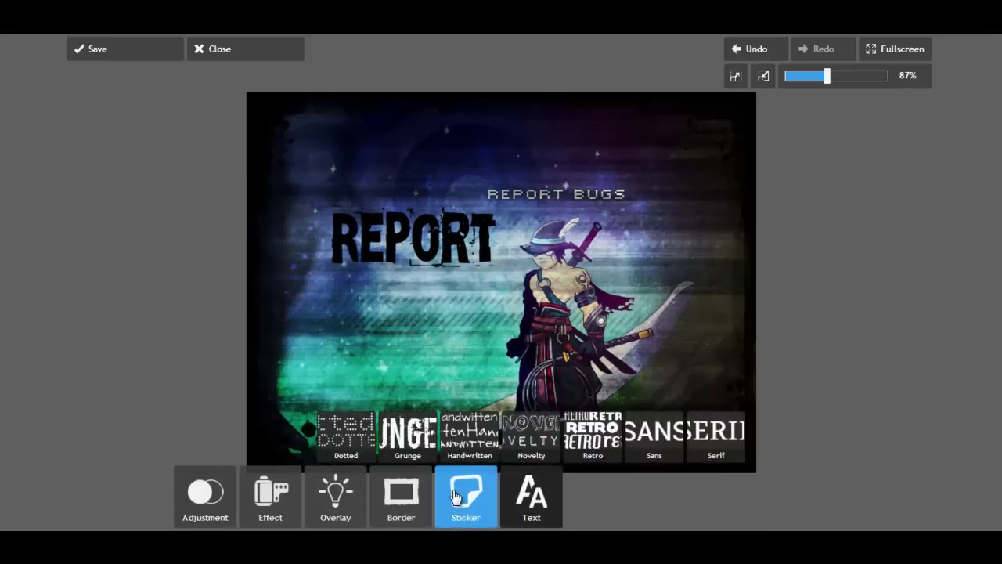
Step: Add another grunge text in the Zero and Zero Is font reading "BUGS"
click(536, 499)
click(369, 430)
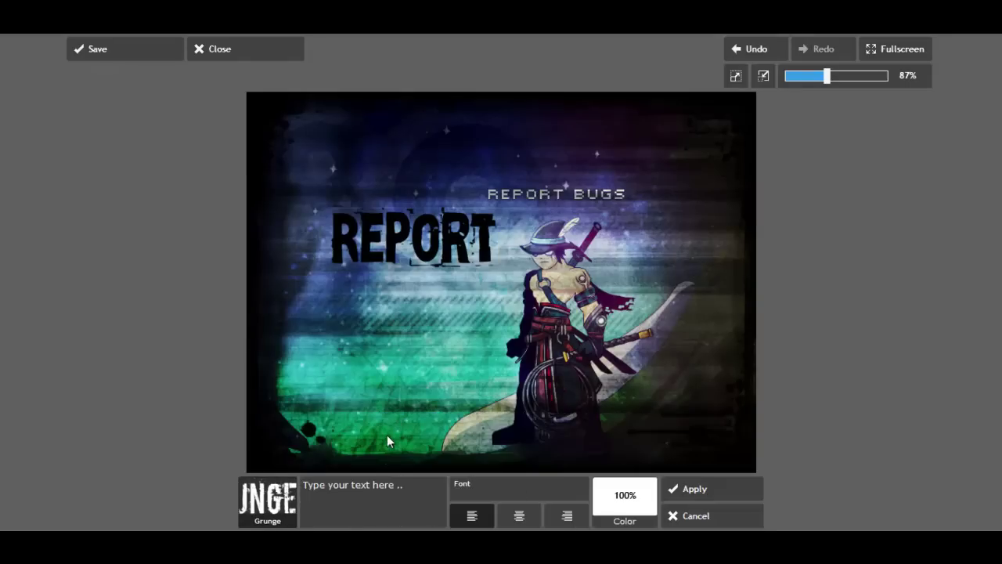
click(521, 490)
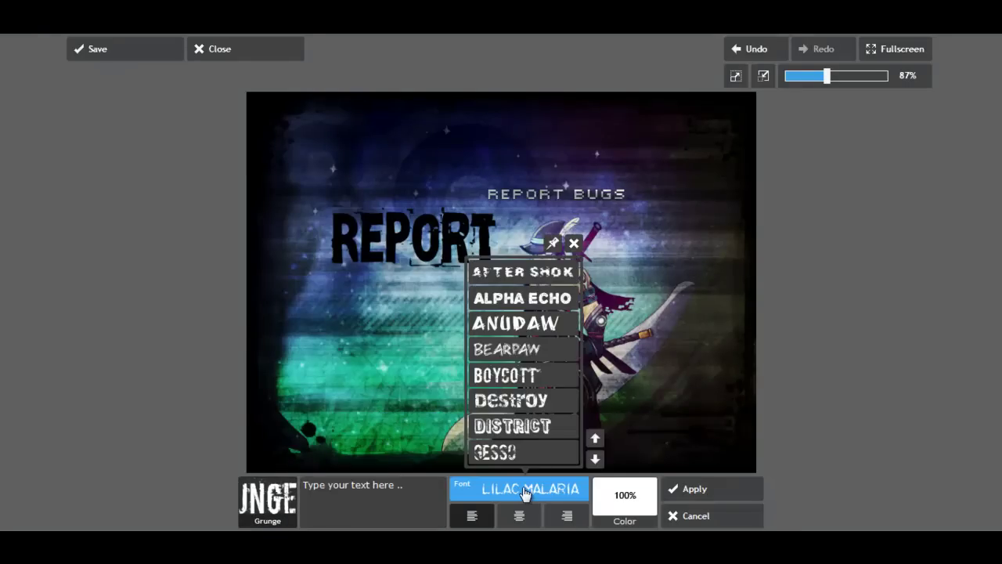
click(596, 461)
click(595, 460)
click(595, 460)
click(563, 450)
click(373, 505)
text(B)
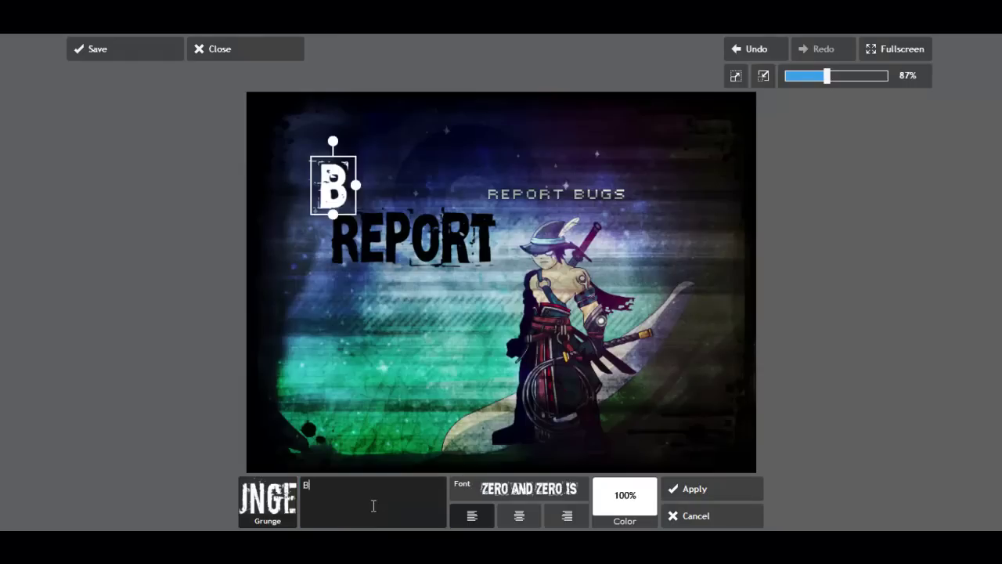
text(UGS)
Step: Place the "BUGS" text directly below "REPORT", aligned with its left edge, colour it black and apply it
drag(399, 188, 413, 300)
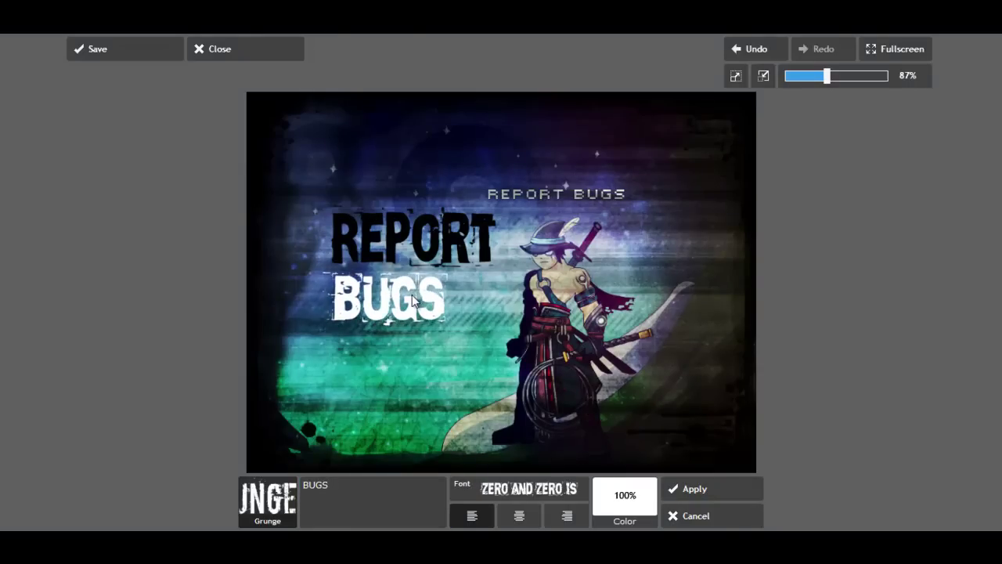
click(625, 495)
click(608, 460)
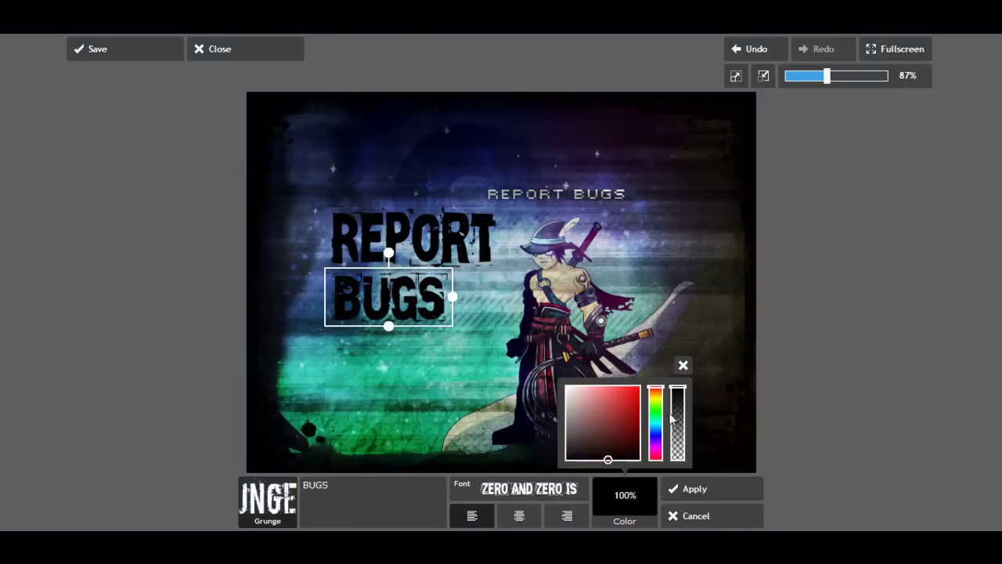
click(693, 491)
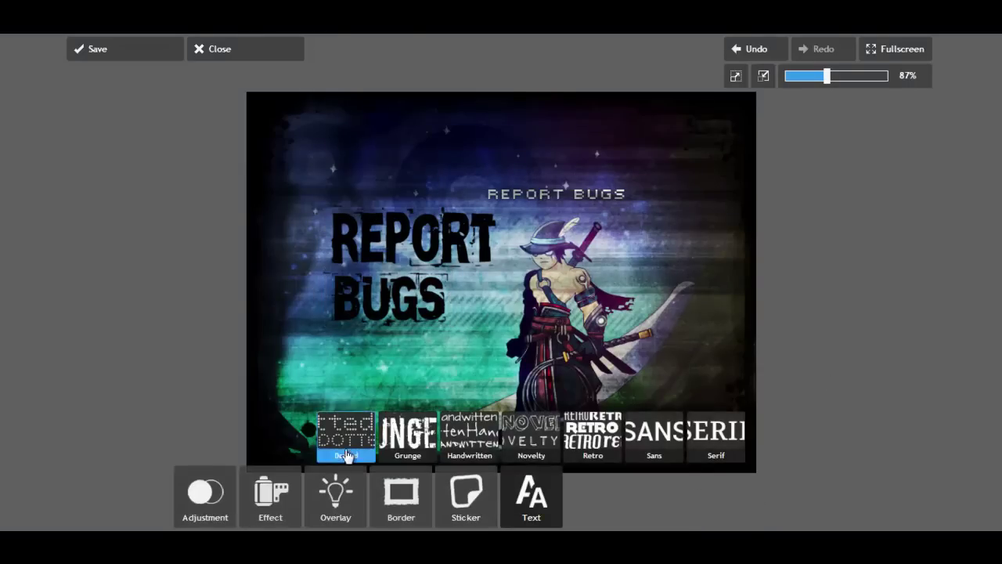
Step: Add the Wave 2 floral sticker from the Your mom set to the image
click(444, 522)
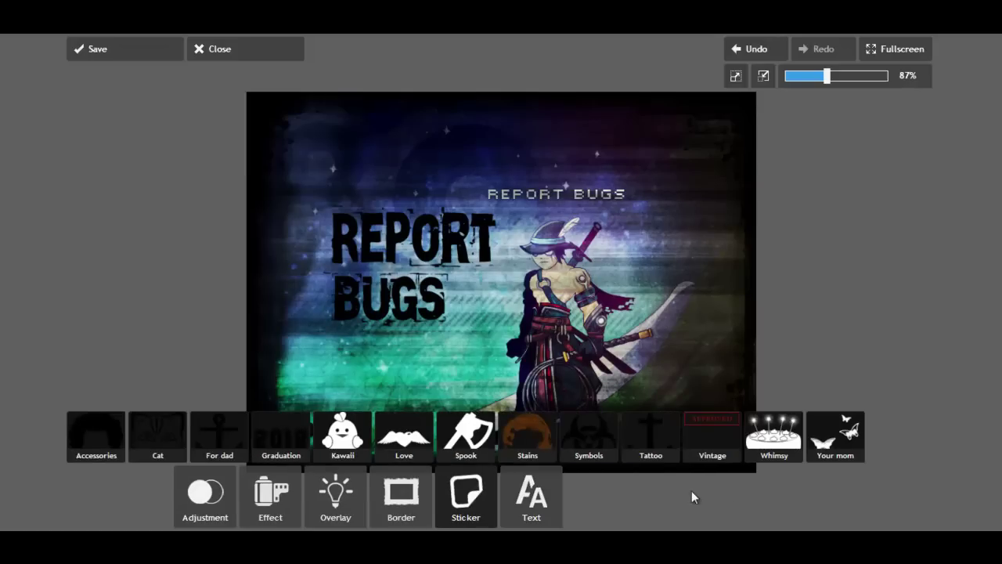
click(852, 444)
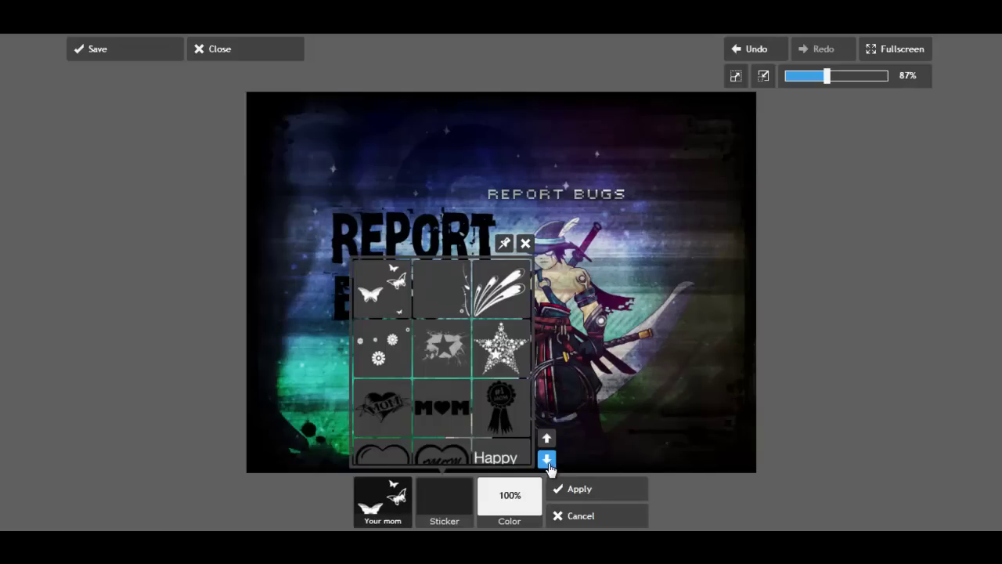
click(547, 459)
click(547, 459)
click(547, 459)
click(548, 458)
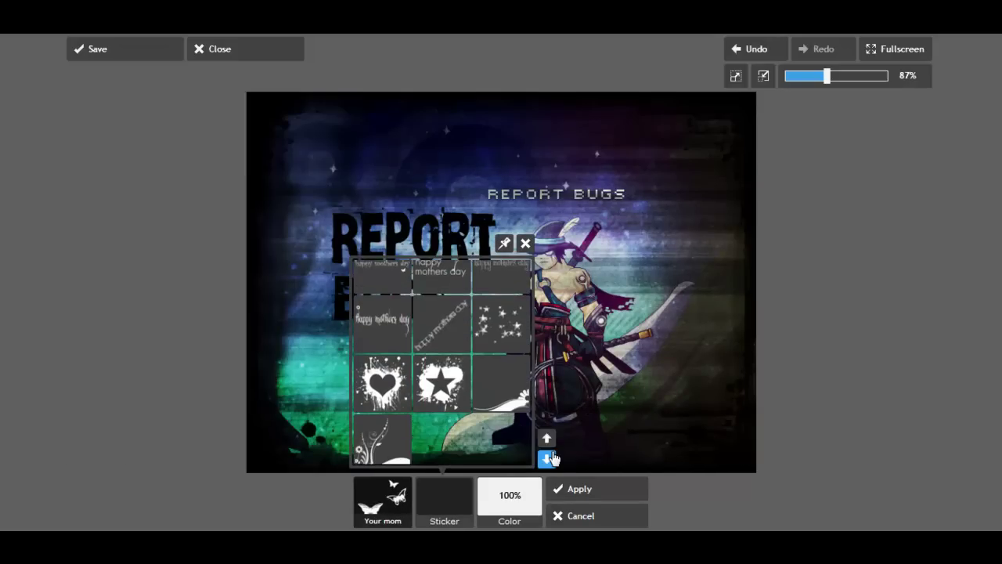
click(547, 459)
click(381, 402)
Step: Move the Wave 2 sticker to the lower left so its stem rises beneath "BUGS", colour it black and apply it
drag(532, 431, 334, 493)
click(509, 501)
drag(505, 452, 401, 454)
click(289, 474)
click(457, 501)
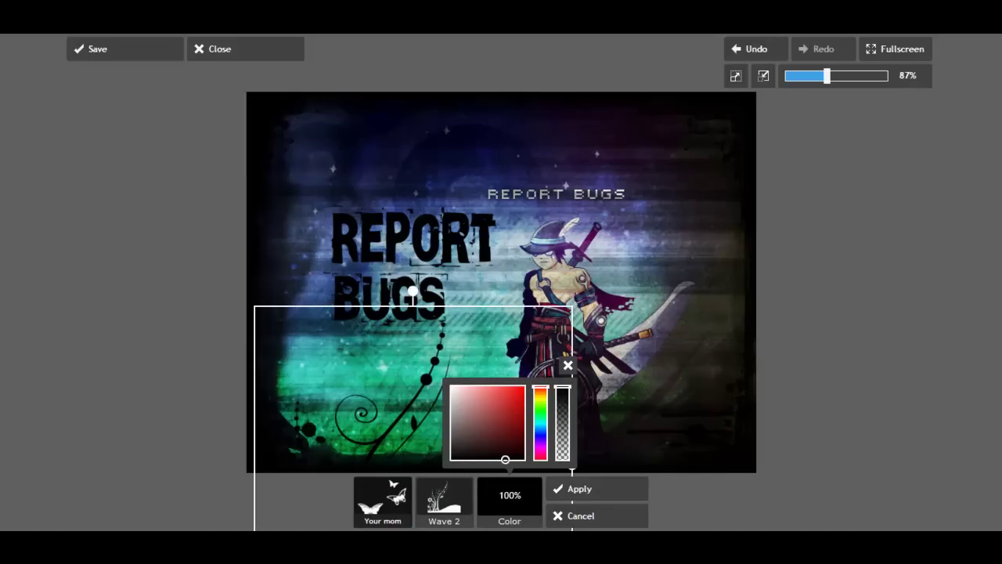
click(600, 498)
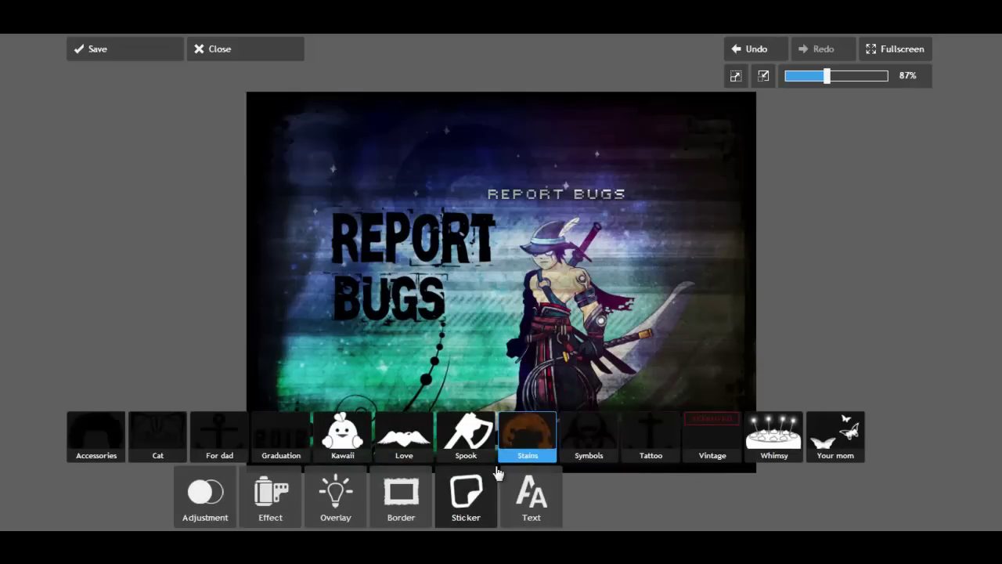
Step: Apply the Lotus border from the Nature set at an amount of about 42
click(409, 496)
click(412, 498)
click(412, 499)
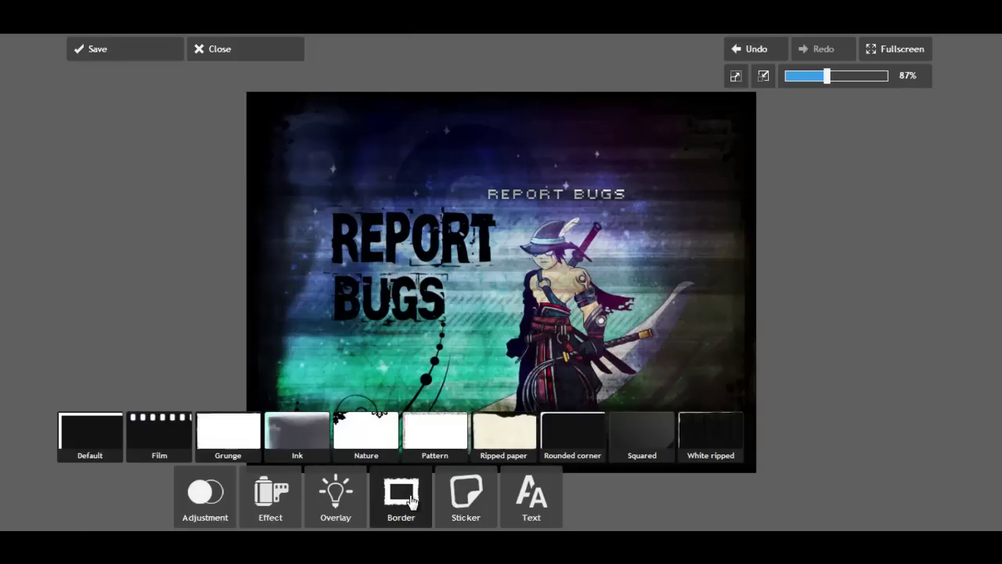
click(376, 455)
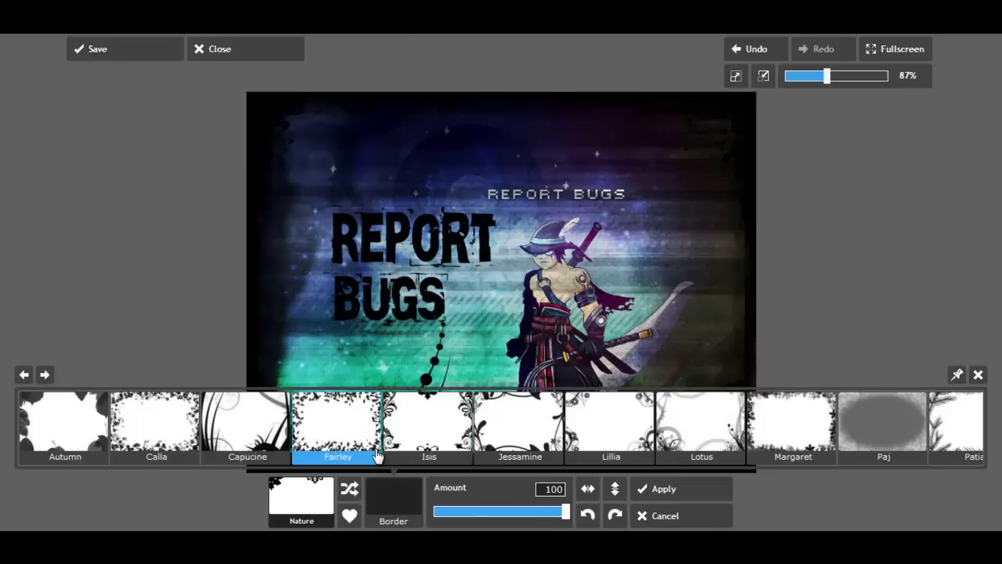
click(675, 440)
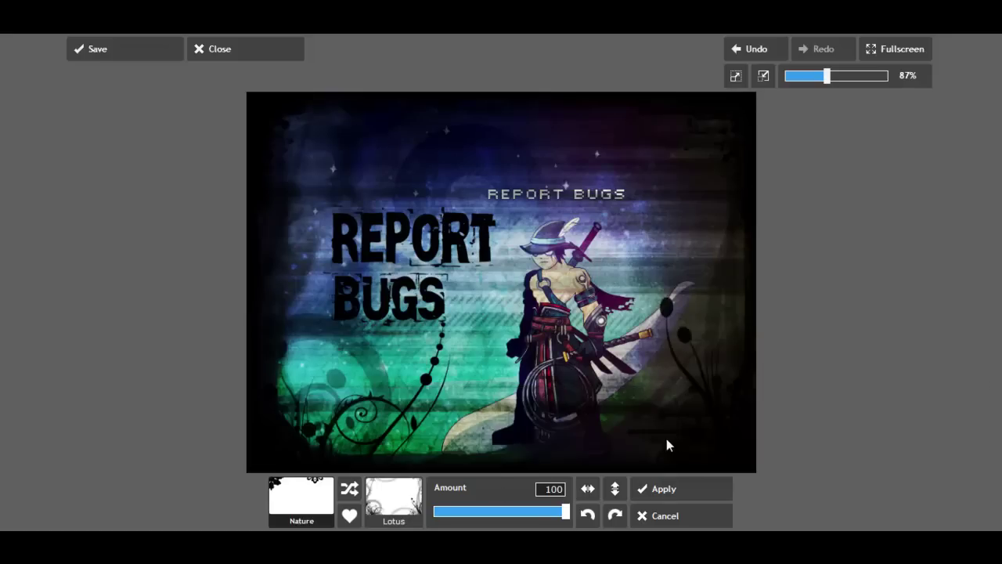
drag(567, 519, 482, 520)
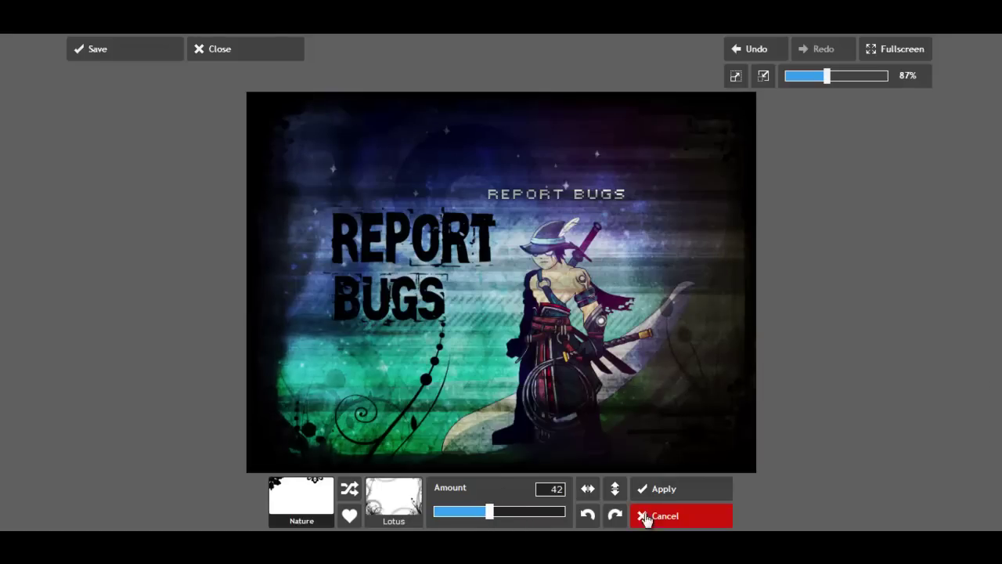
click(673, 492)
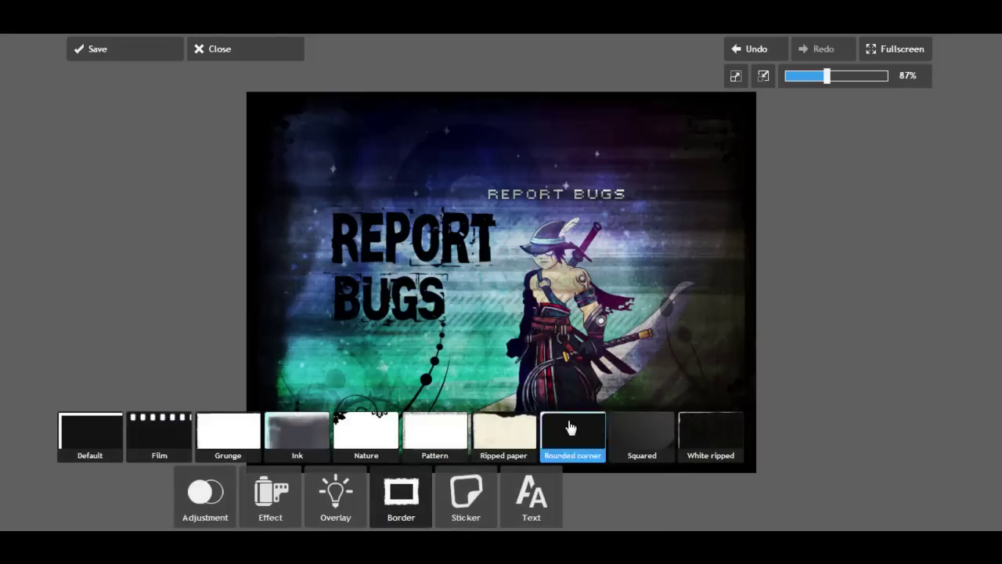
Step: Save the finished image under its existing name at quality 85
click(137, 55)
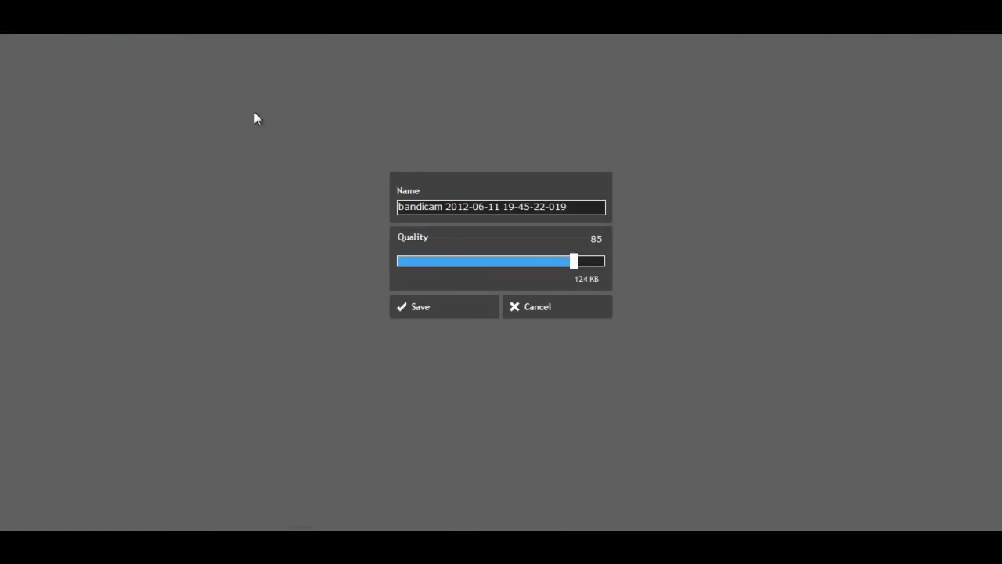
click(443, 317)
click(589, 355)
click(538, 269)
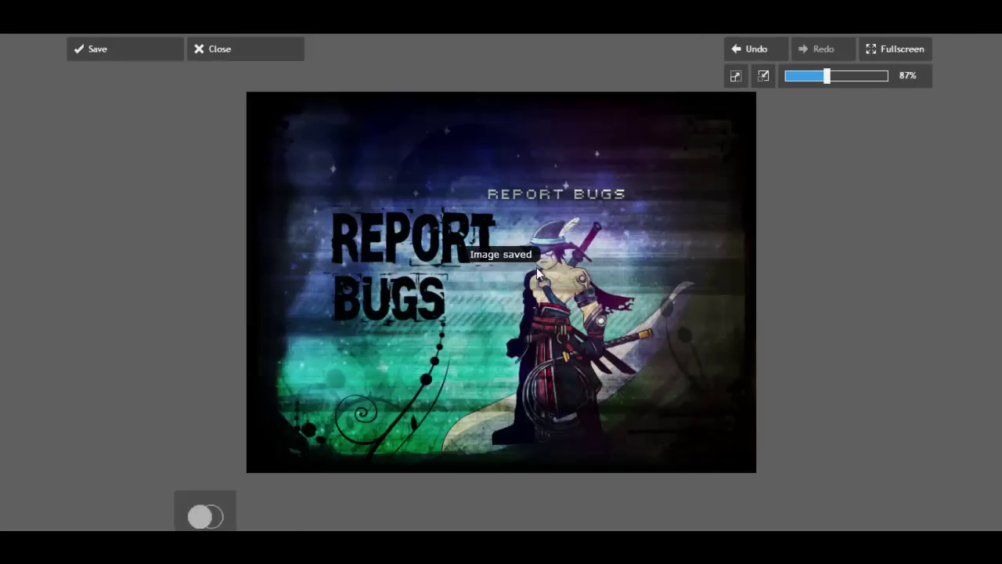